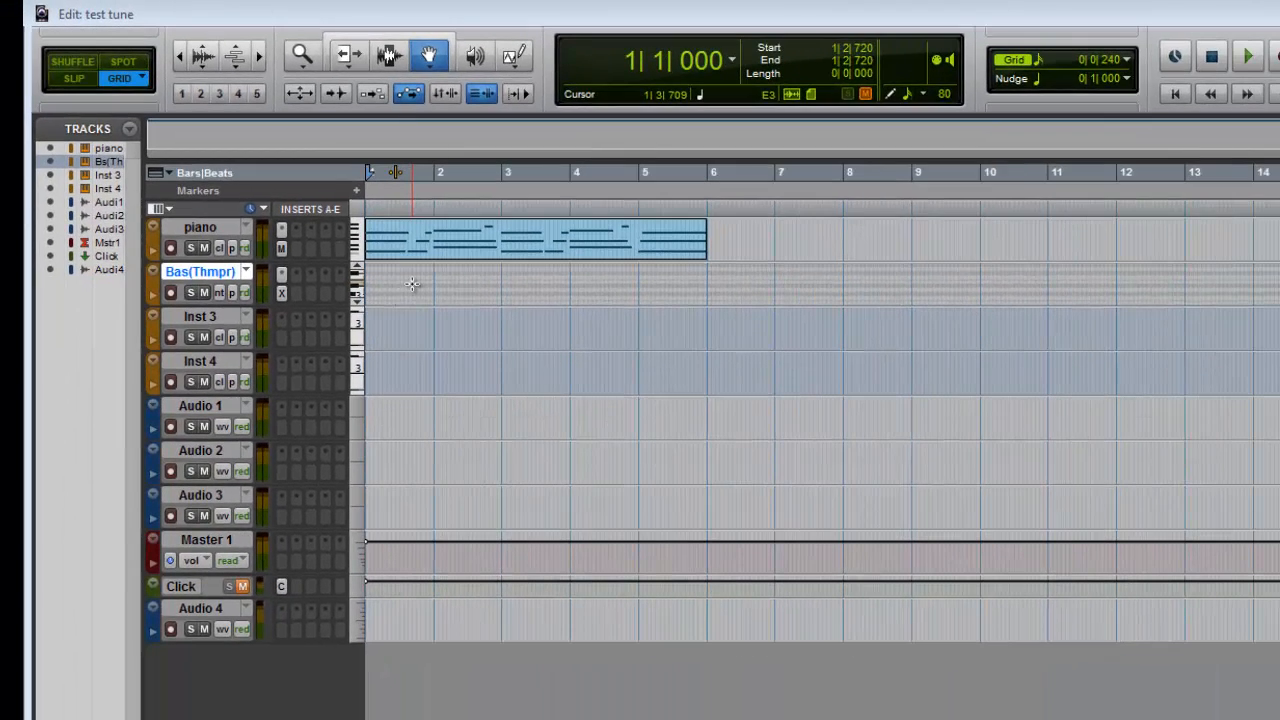
Step: Open the Bass (Thumper) track in the MIDI Editor and look over its note range
right_click(412, 285)
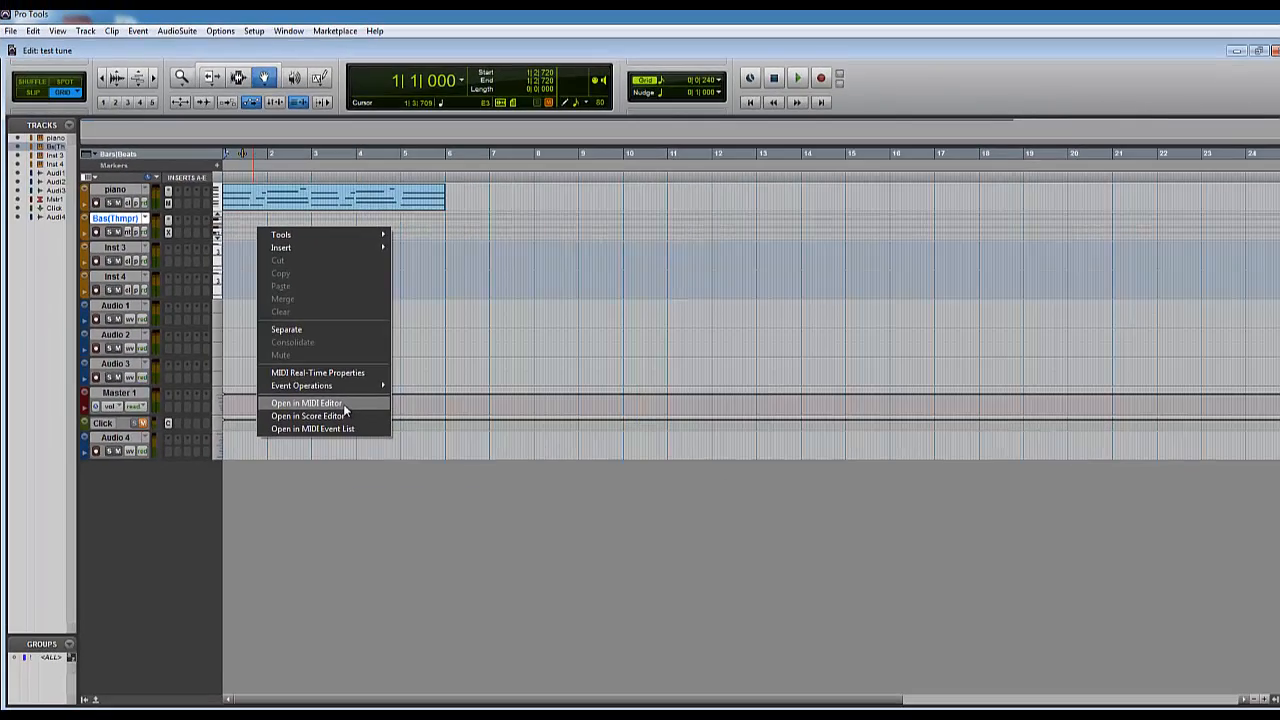
left_click(310, 403)
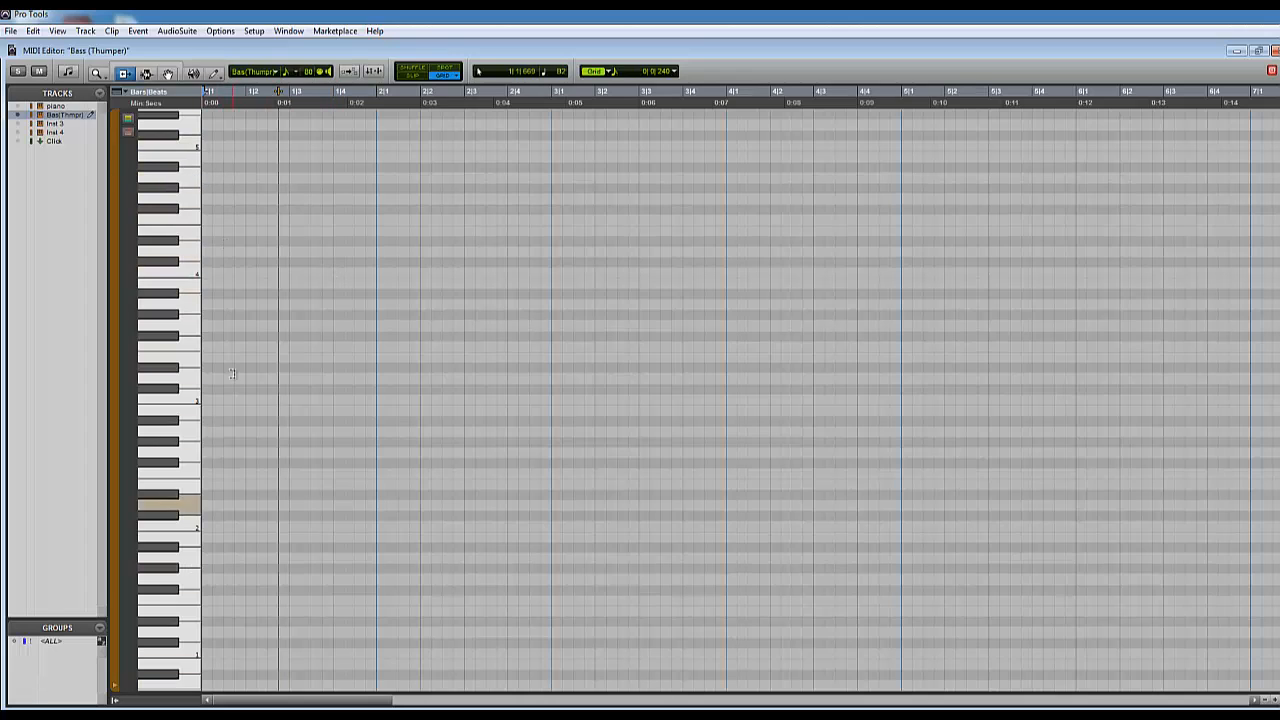
scroll(278, 235, "up", 2)
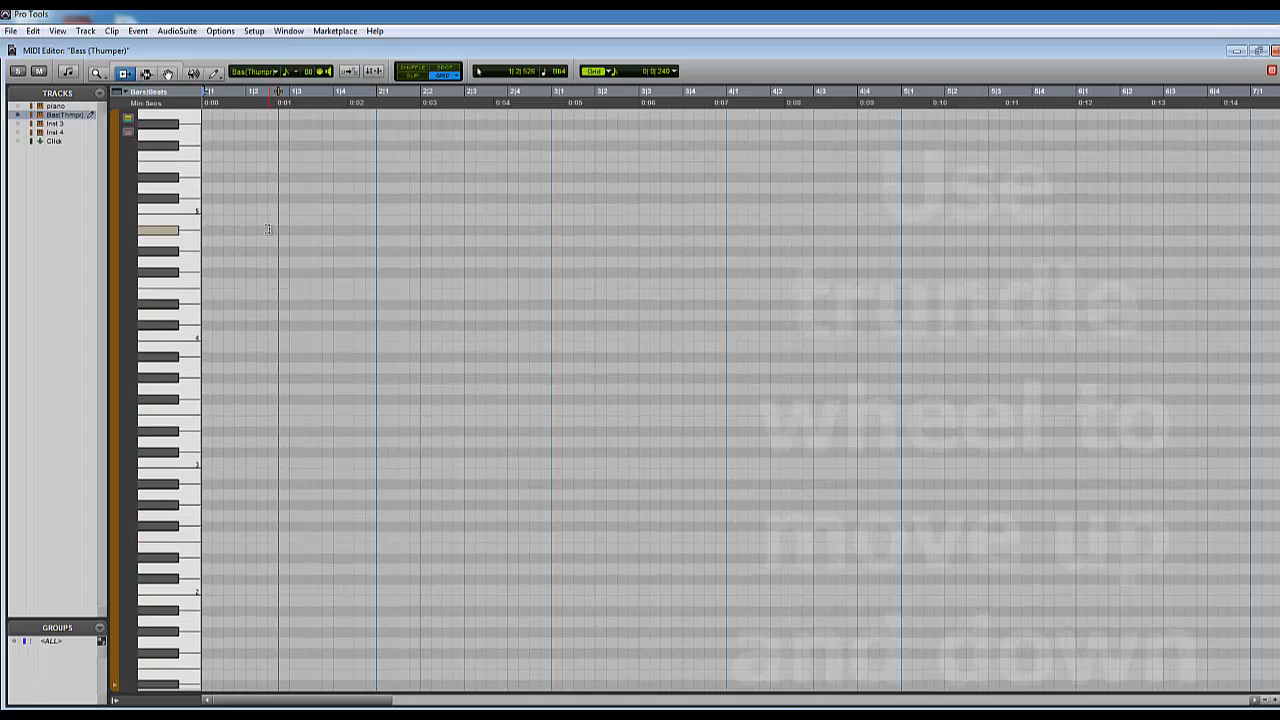
scroll(281, 245, "up", 4)
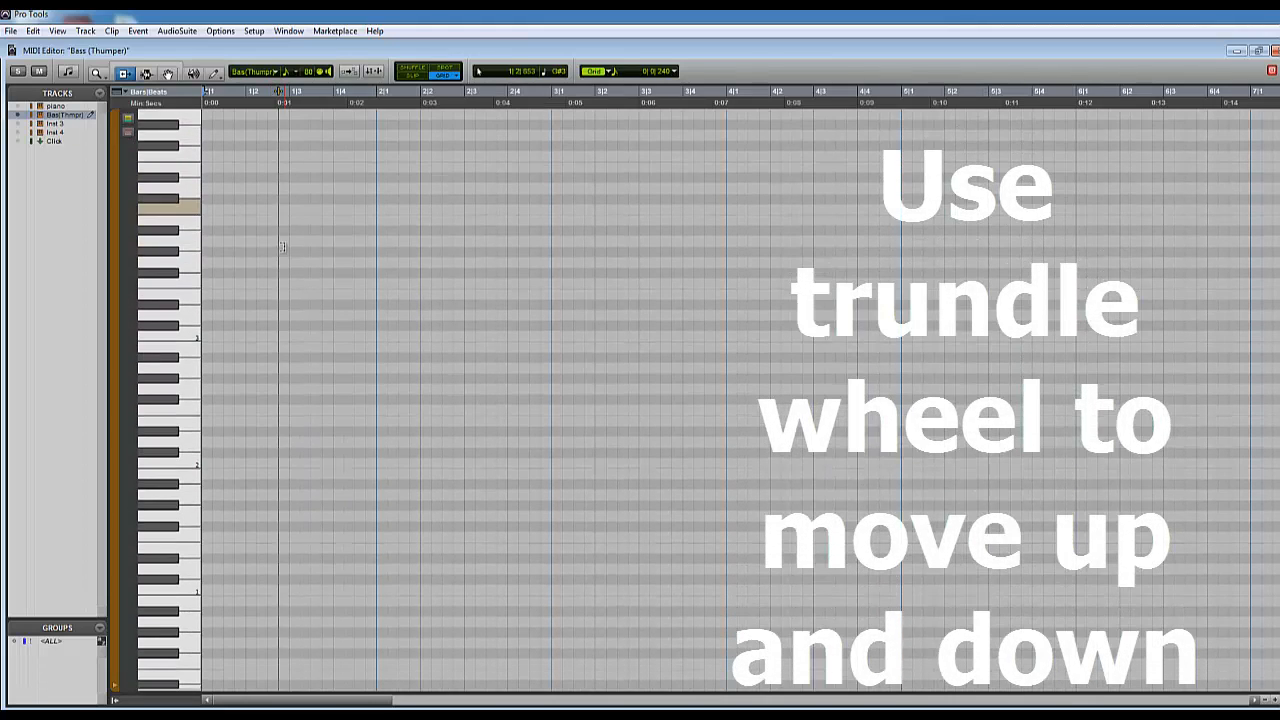
scroll(264, 245, "down", 10)
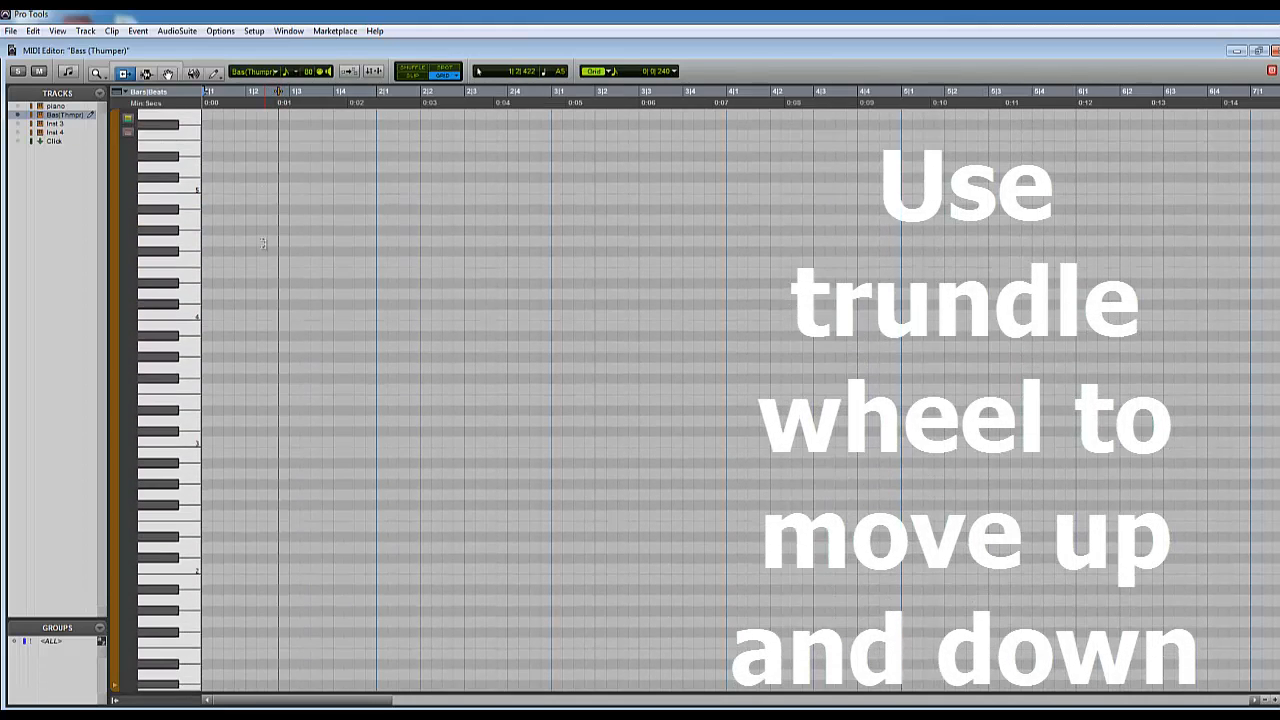
scroll(264, 249, "up", 10)
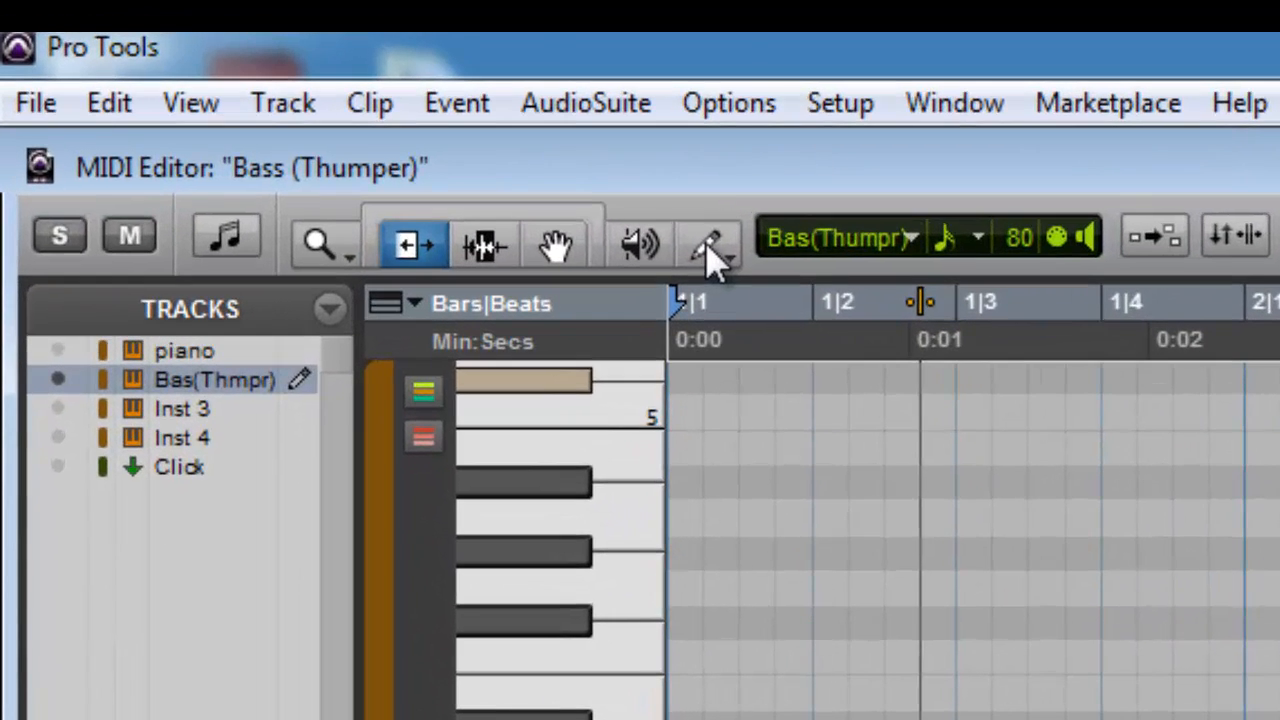
Step: Draw five one-bar bass notes with the Pencil tool from bar 1 to bar 5, alternating C3, F2, C3, F2, C3
left_click(214, 76)
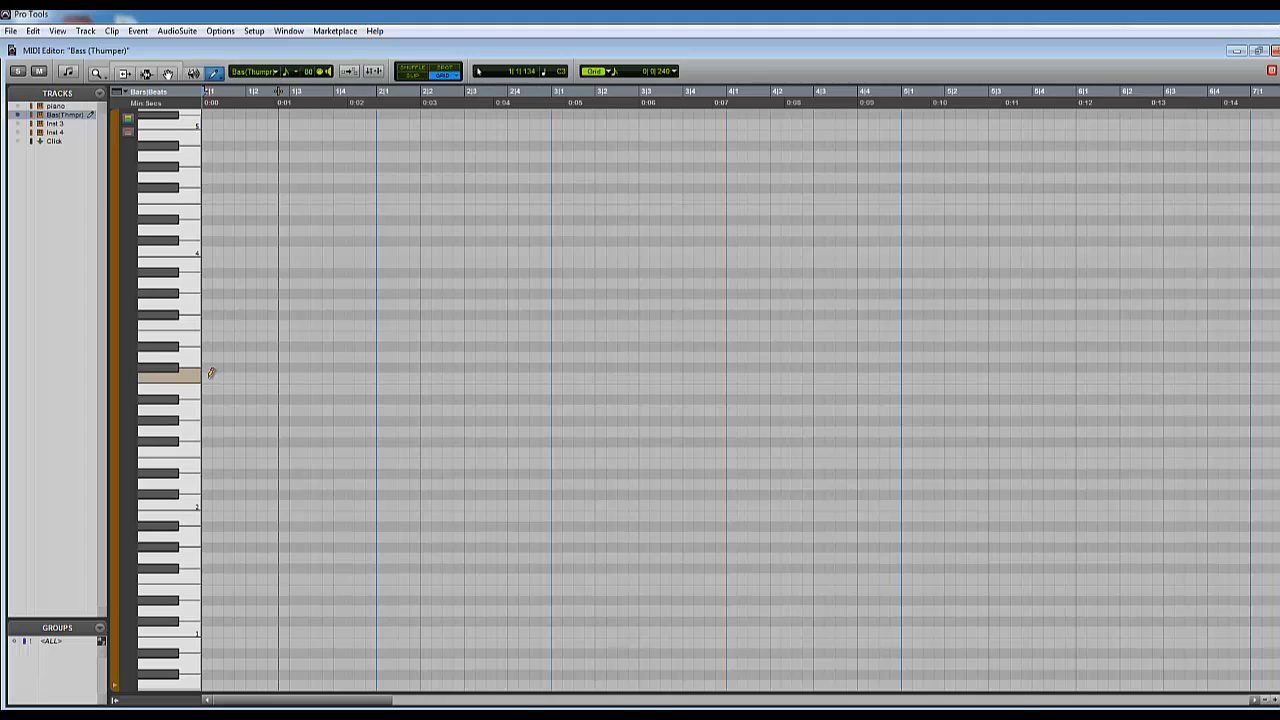
left_click(211, 375)
left_click_drag(231, 377, 376, 375)
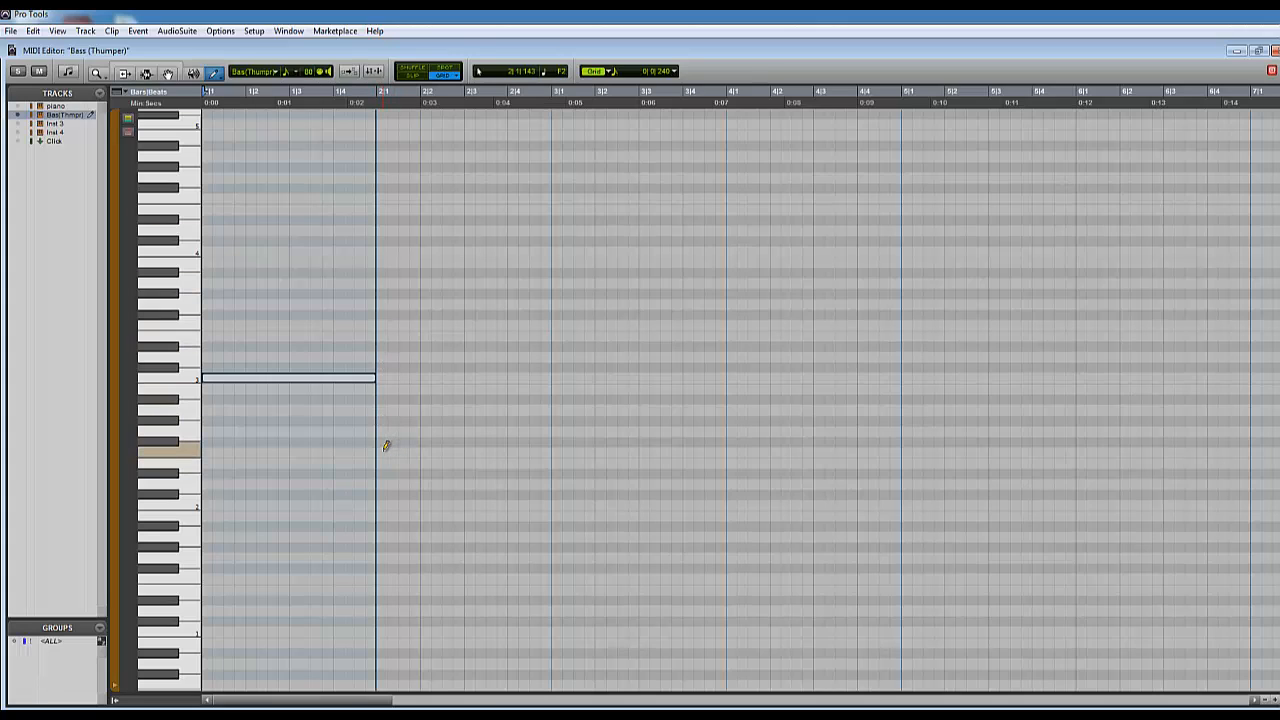
left_click_drag(386, 446, 553, 444)
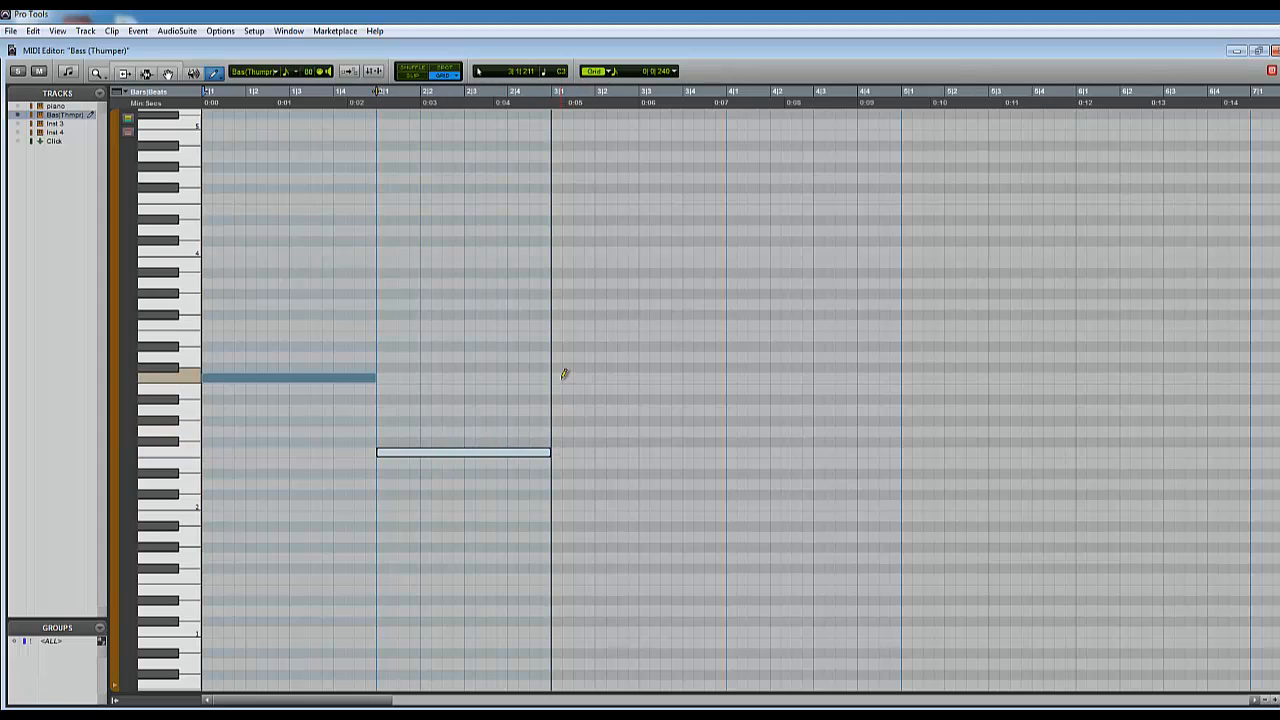
left_click_drag(558, 376, 728, 376)
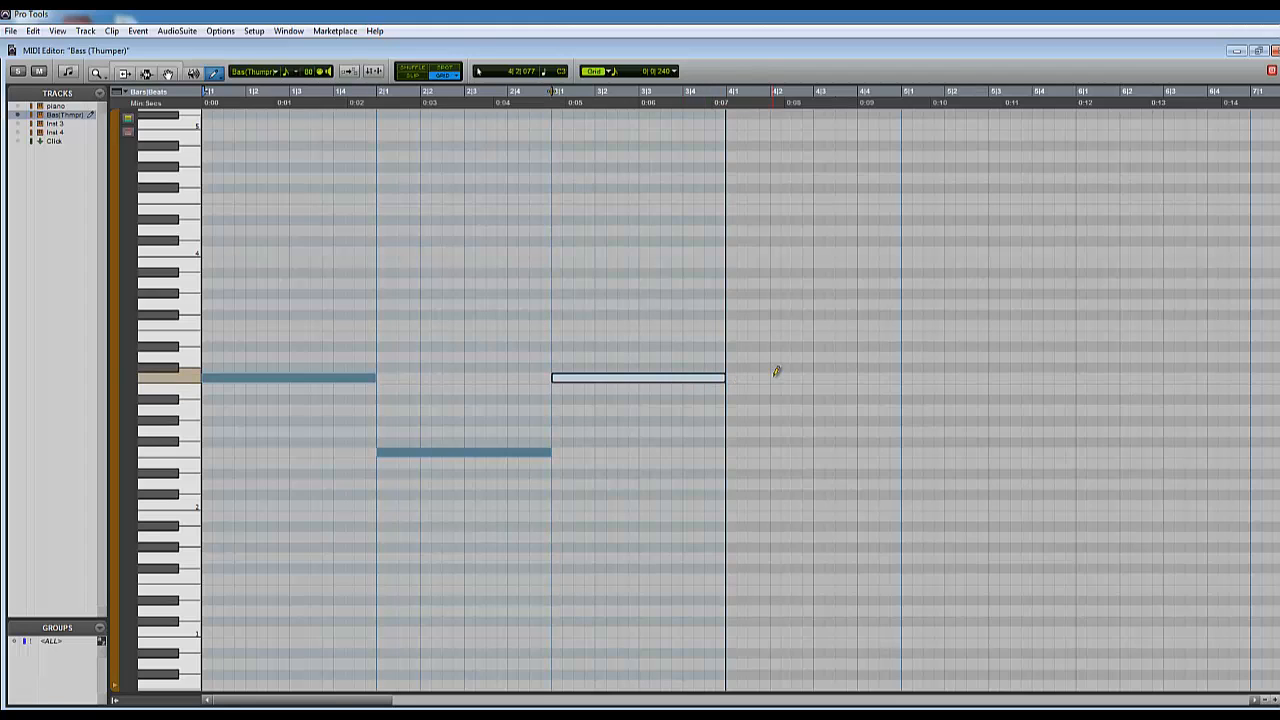
left_click_drag(734, 449, 899, 453)
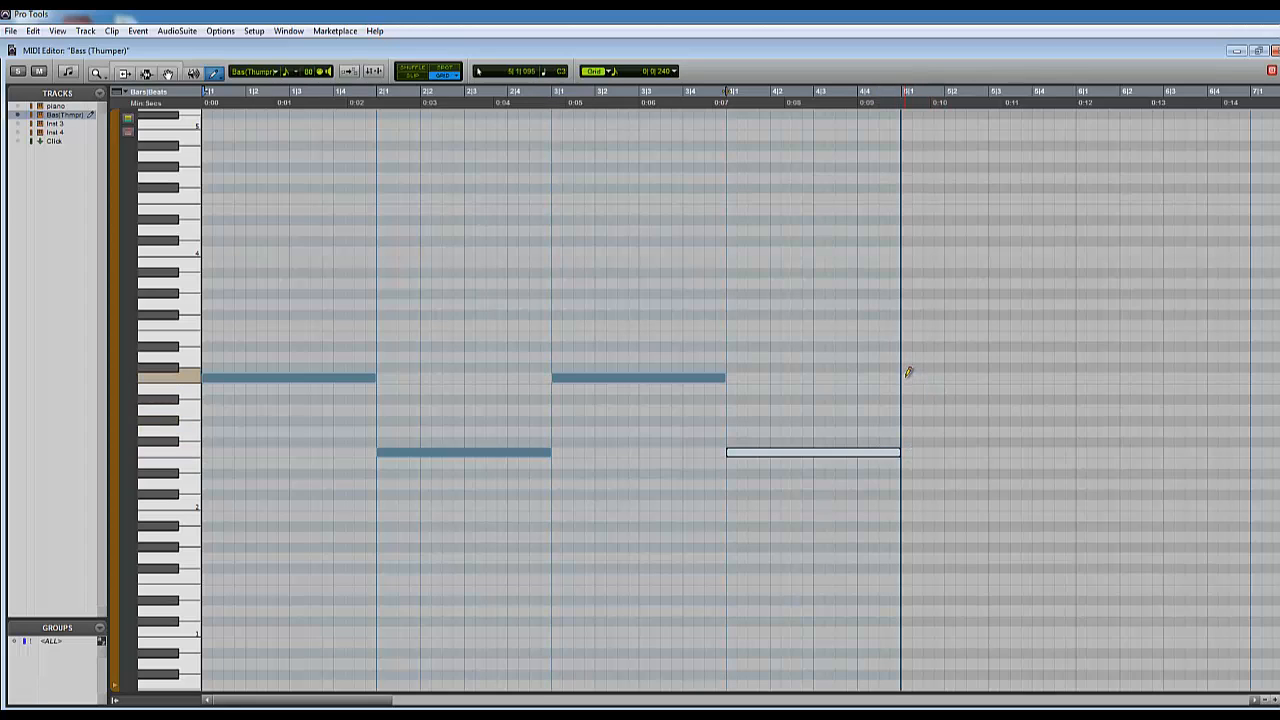
left_click_drag(907, 376, 1078, 377)
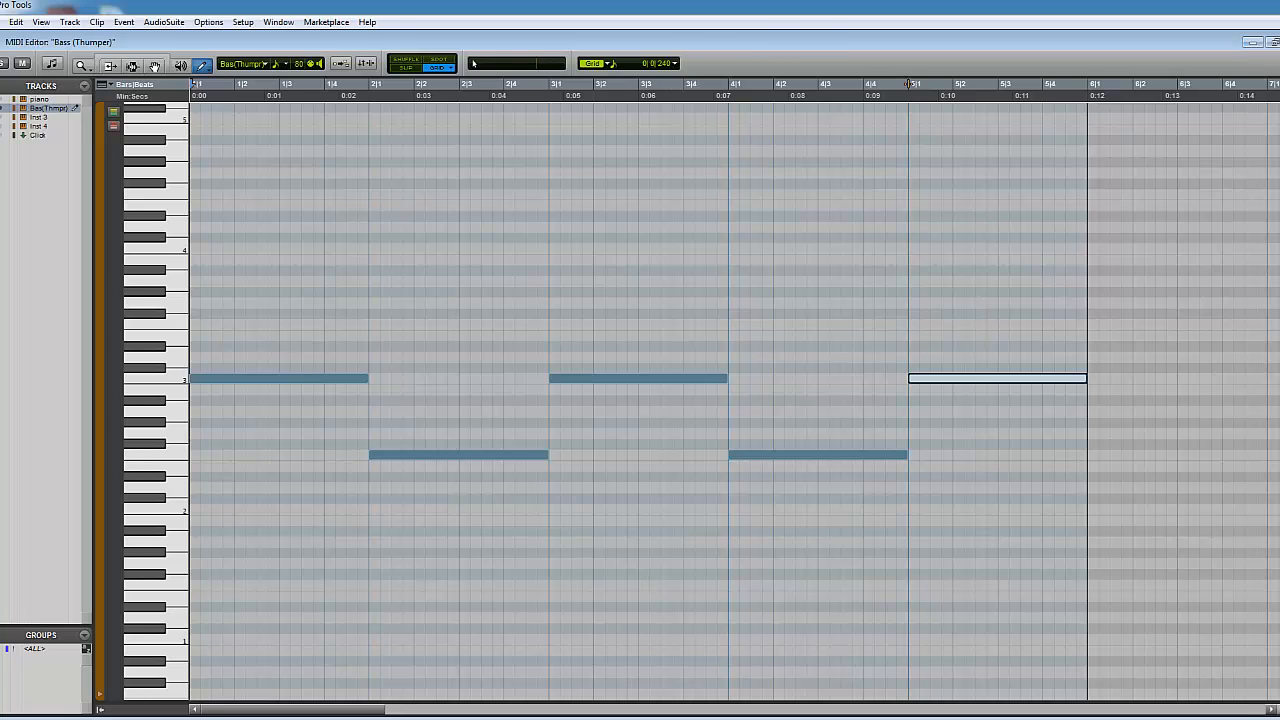
Step: Return to the Edit window and play the piano and bass tracks together from the start of the tune
key("ctrl+=")
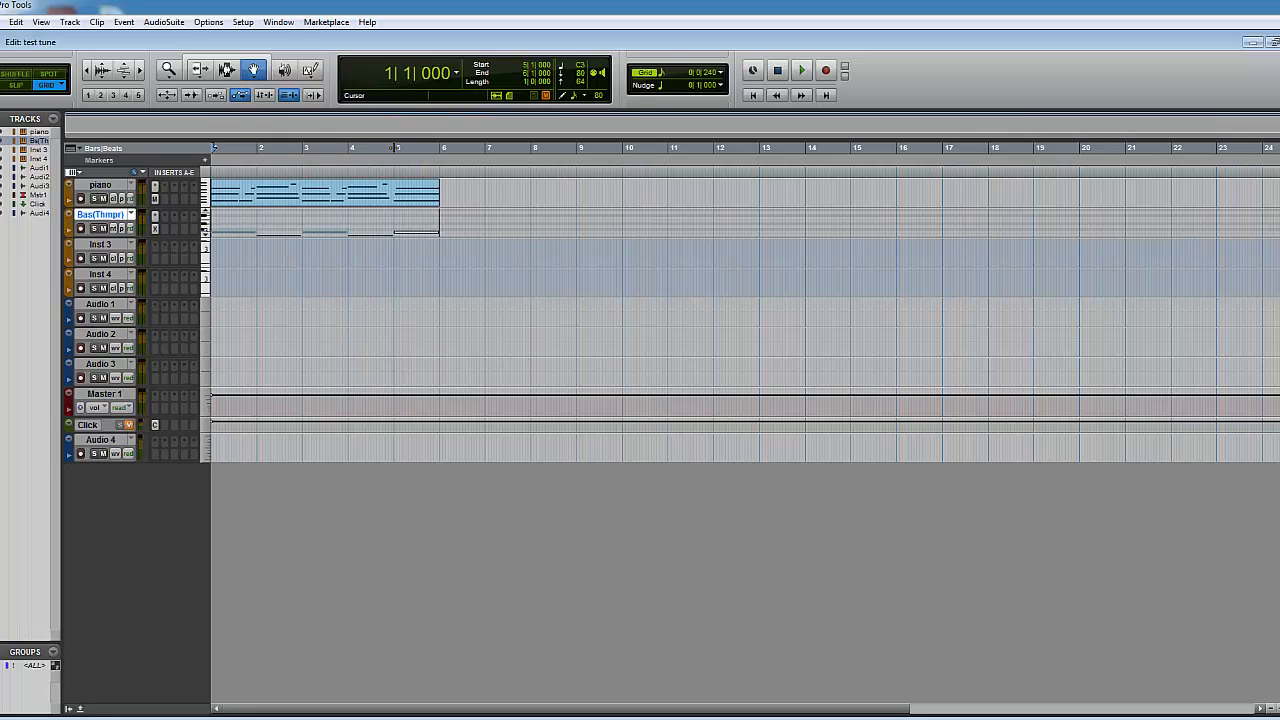
left_click(756, 98)
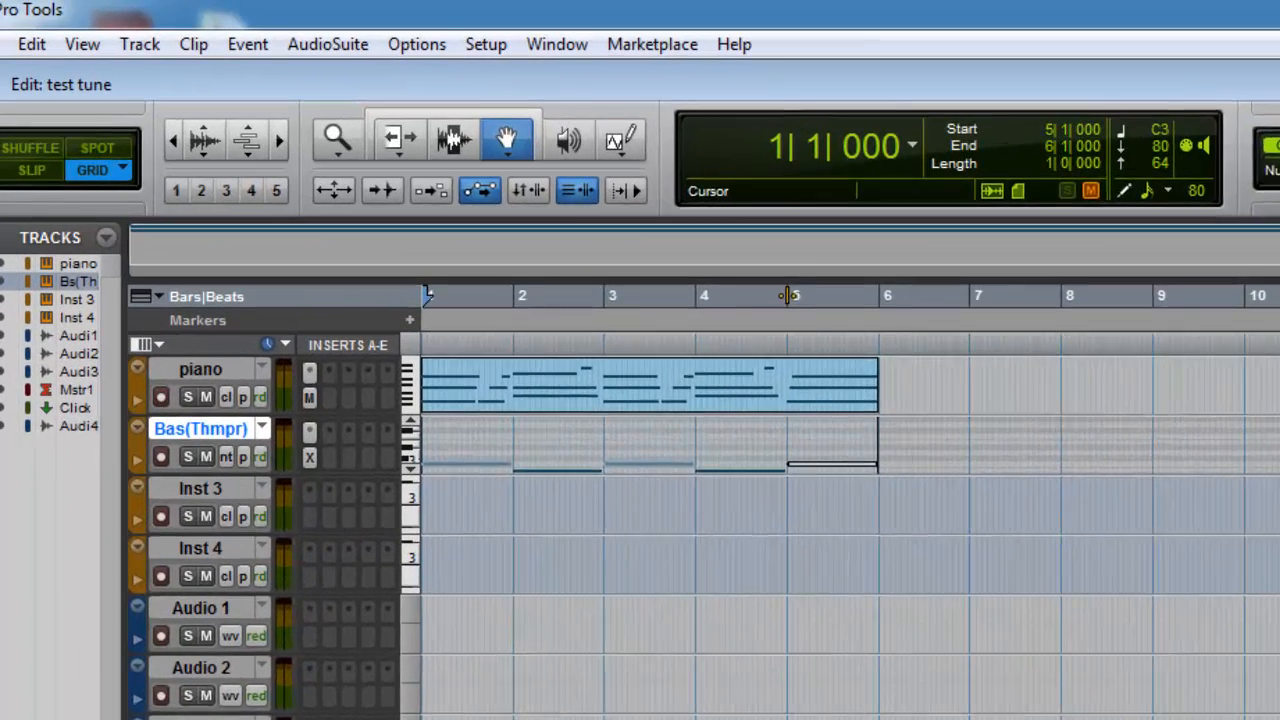
left_click(803, 72)
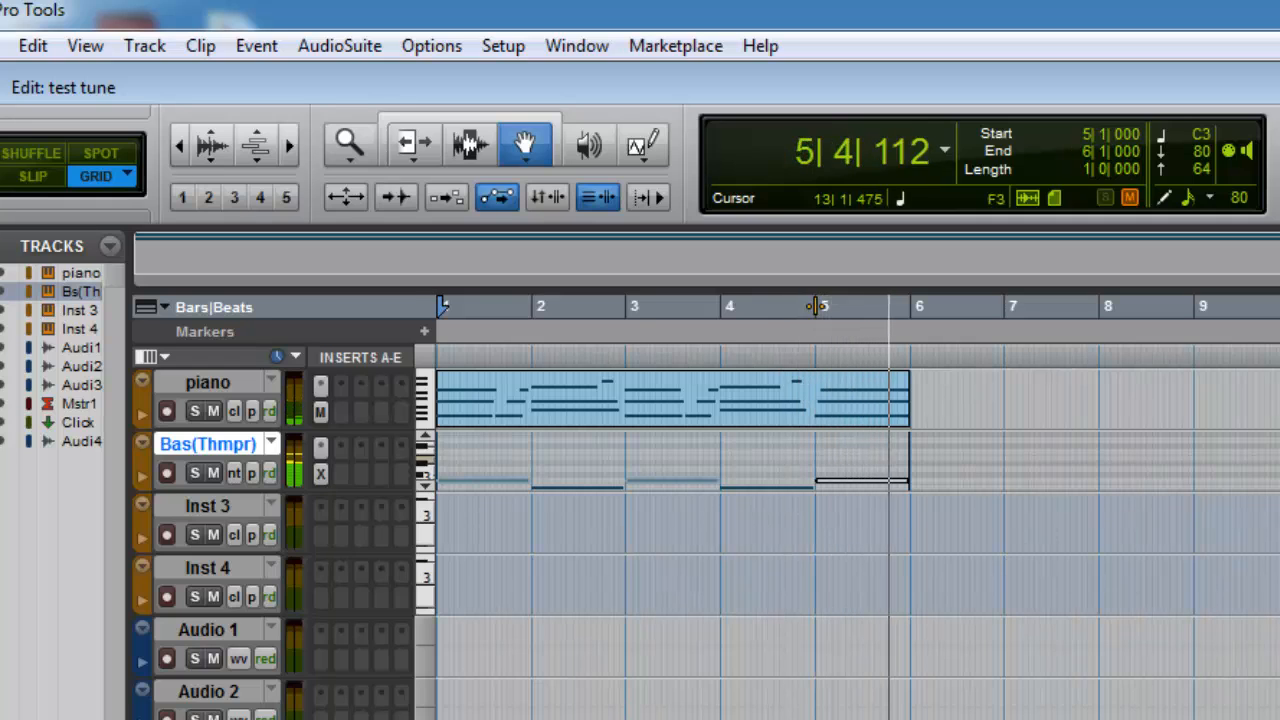
key("space")
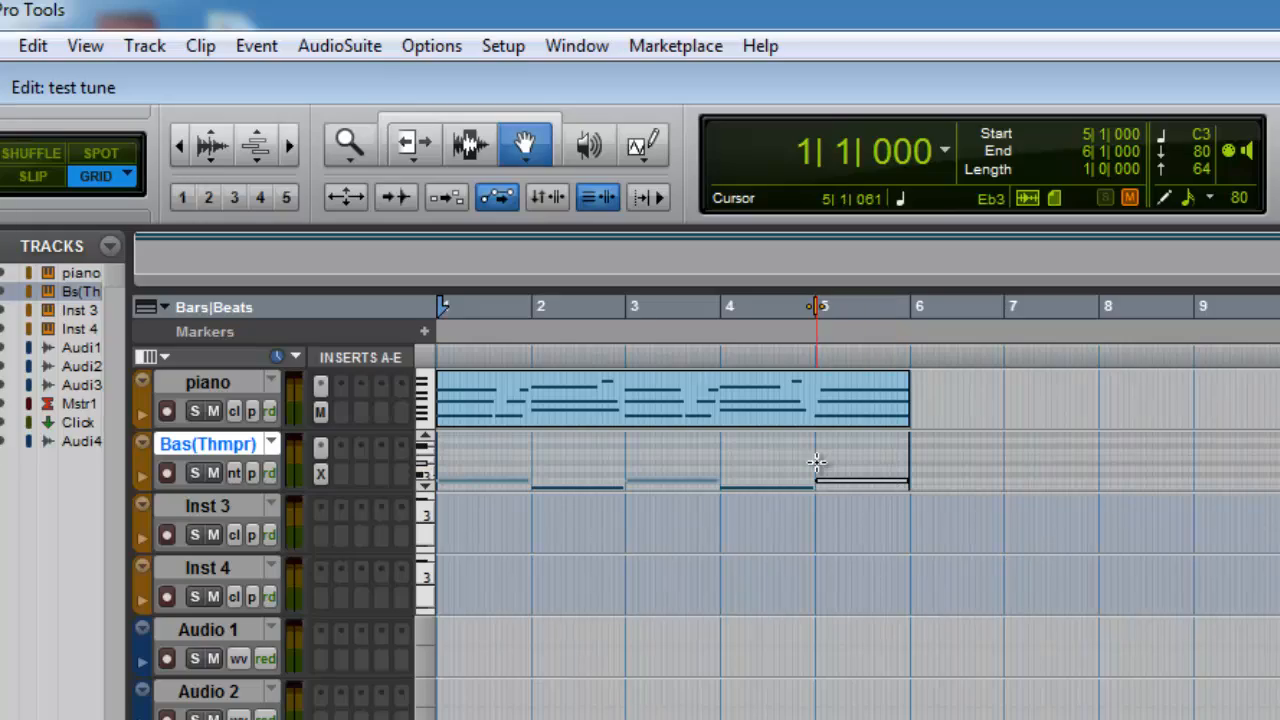
Step: Reopen the bass notes in the MIDI Editor with bar 1 in view
right_click(750, 450)
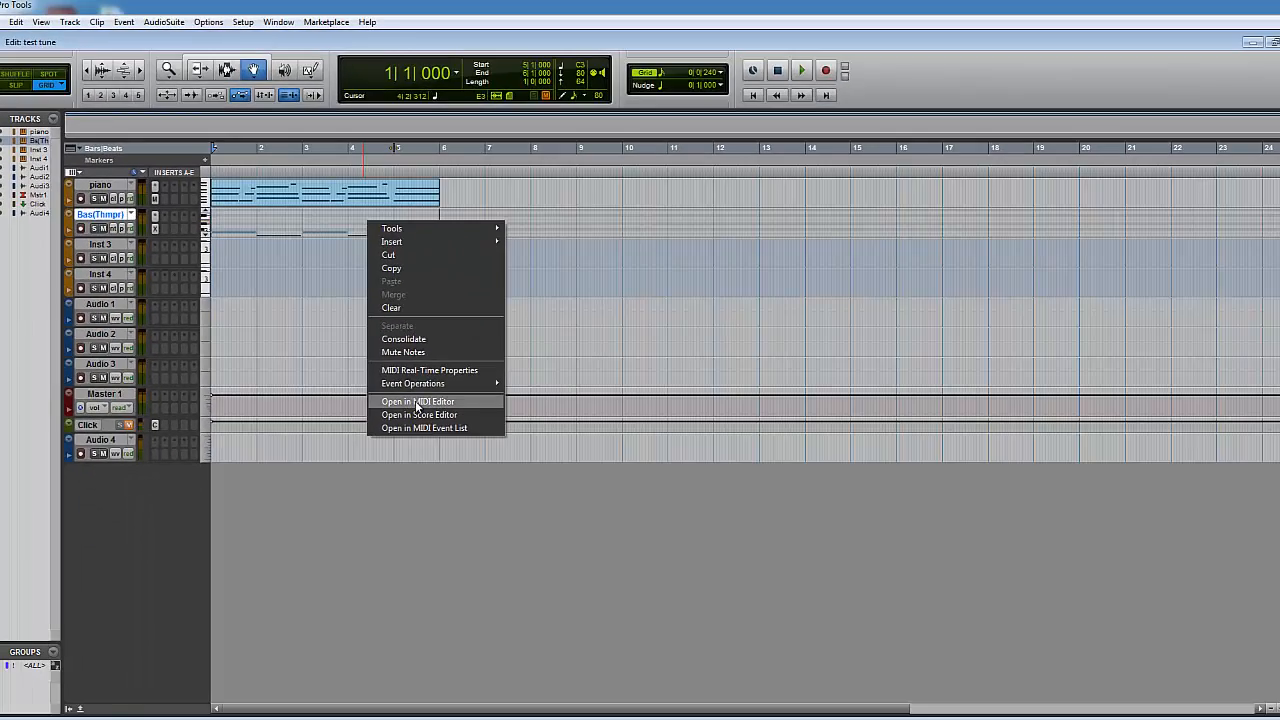
left_click(623, 603)
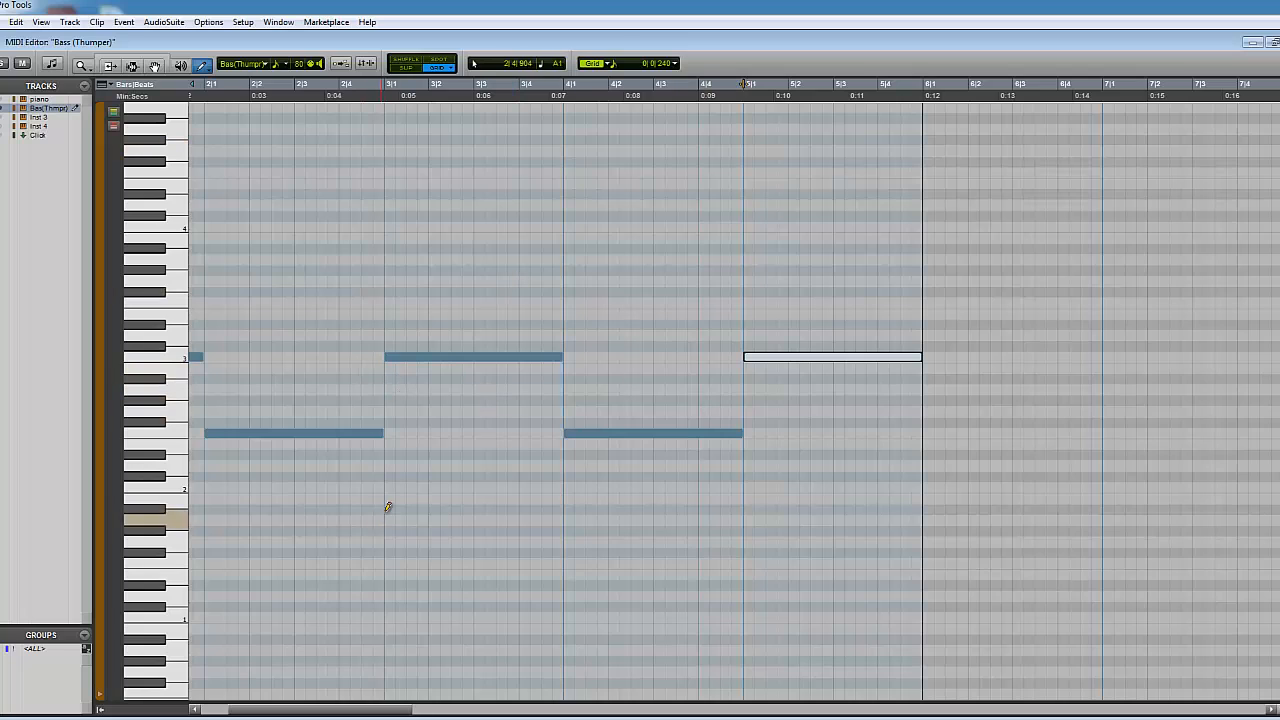
left_click_drag(391, 712, 360, 712)
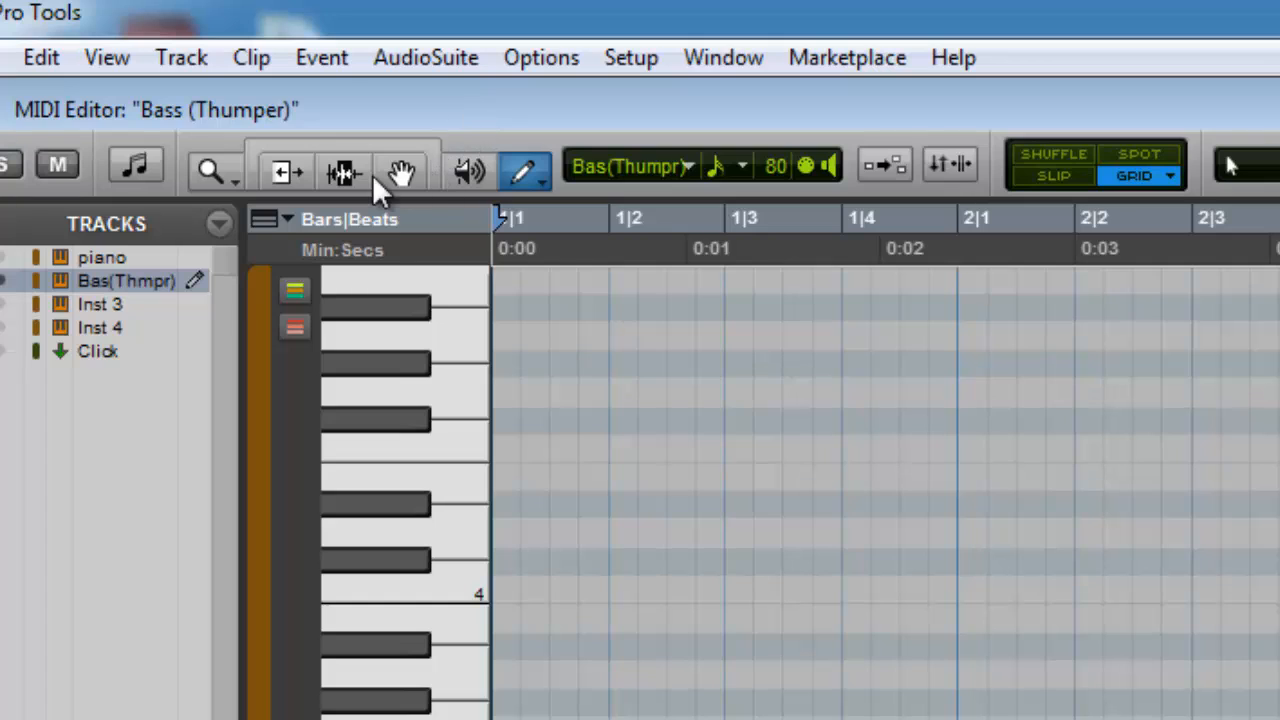
Step: Try adjusting the end of the first C3 note at bar 2 with the Trim tool
left_click(399, 171)
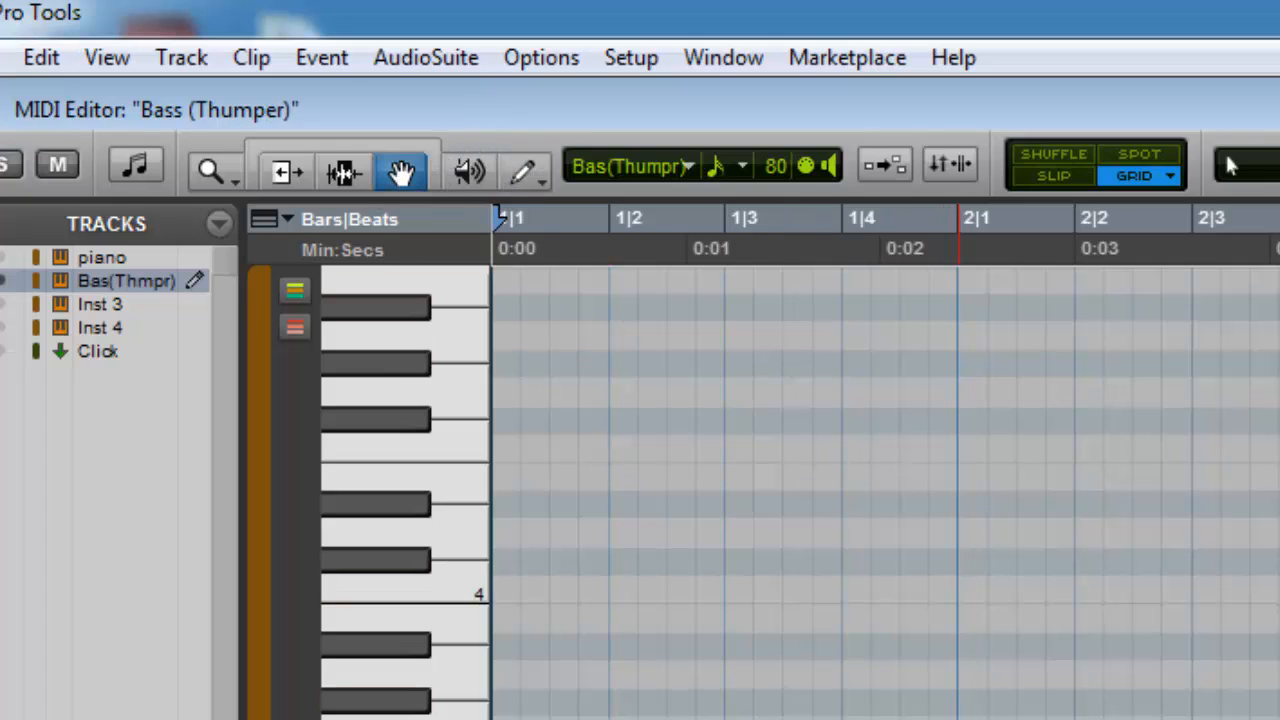
left_click(295, 174)
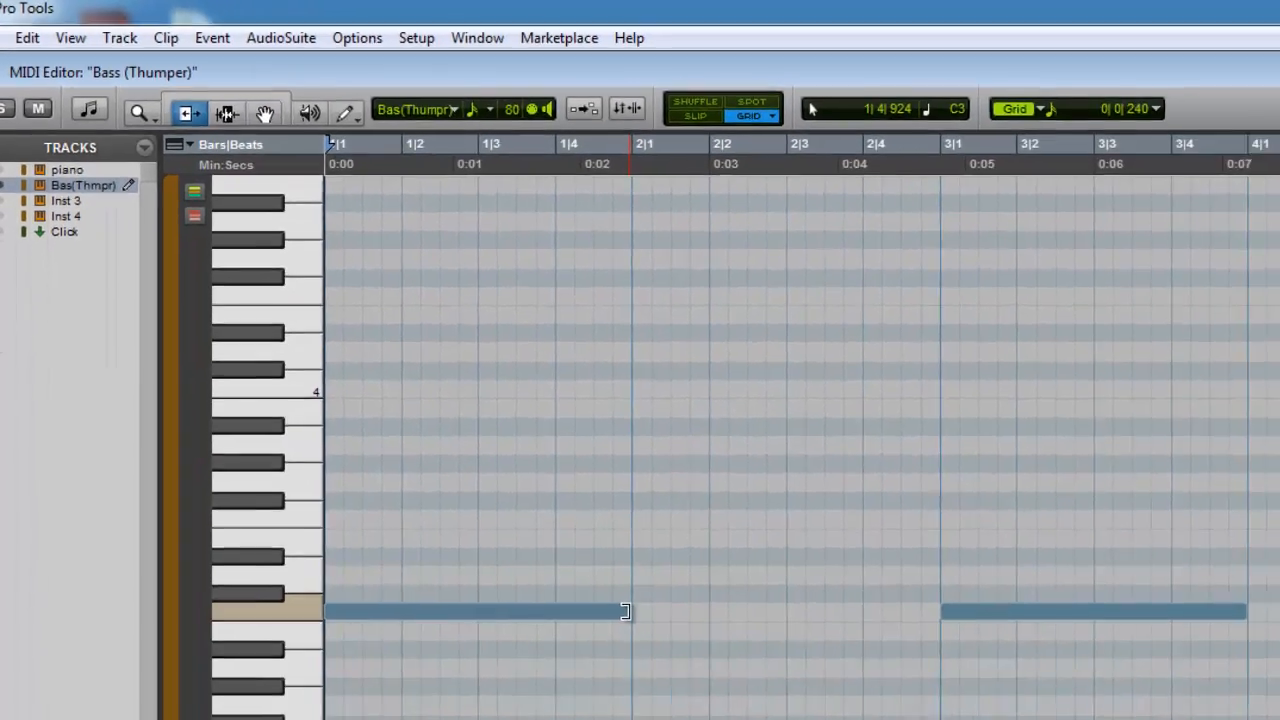
left_click(626, 611)
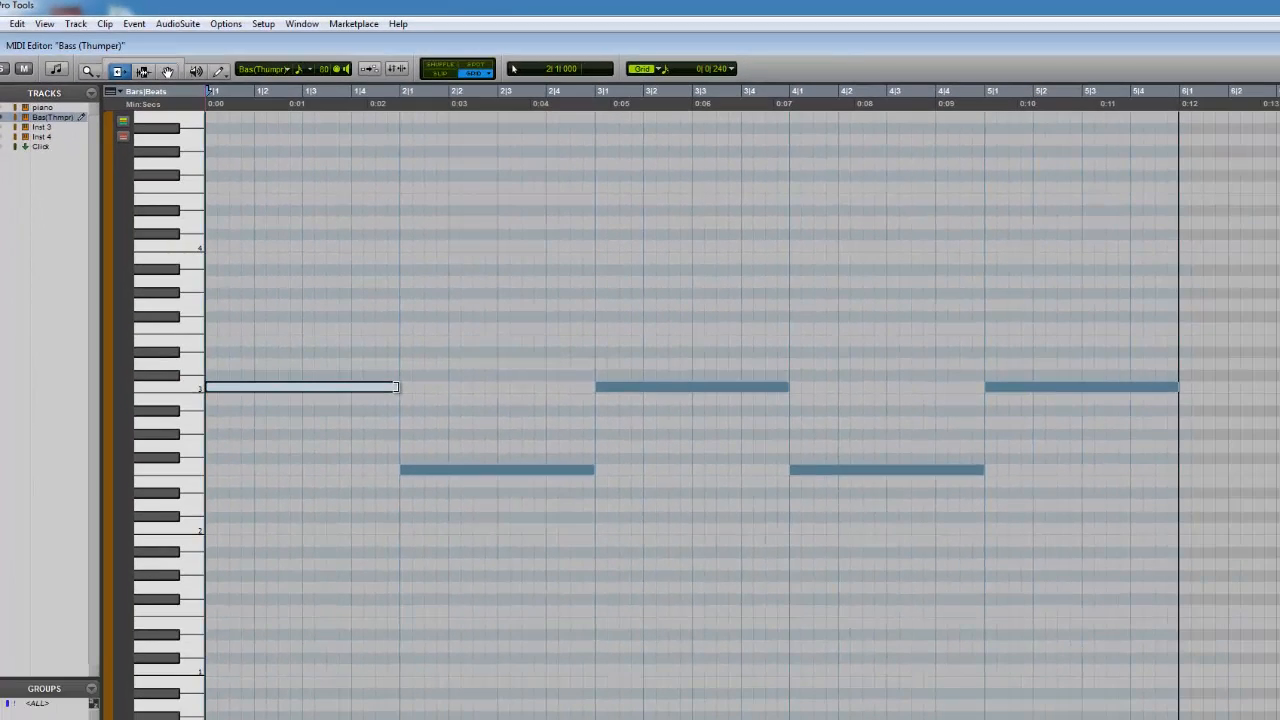
mouse_move(394, 387)
left_mouse_down()
mouse_move(310, 387)
mouse_move(586, 400)
mouse_move(393, 387)
left_mouse_up()
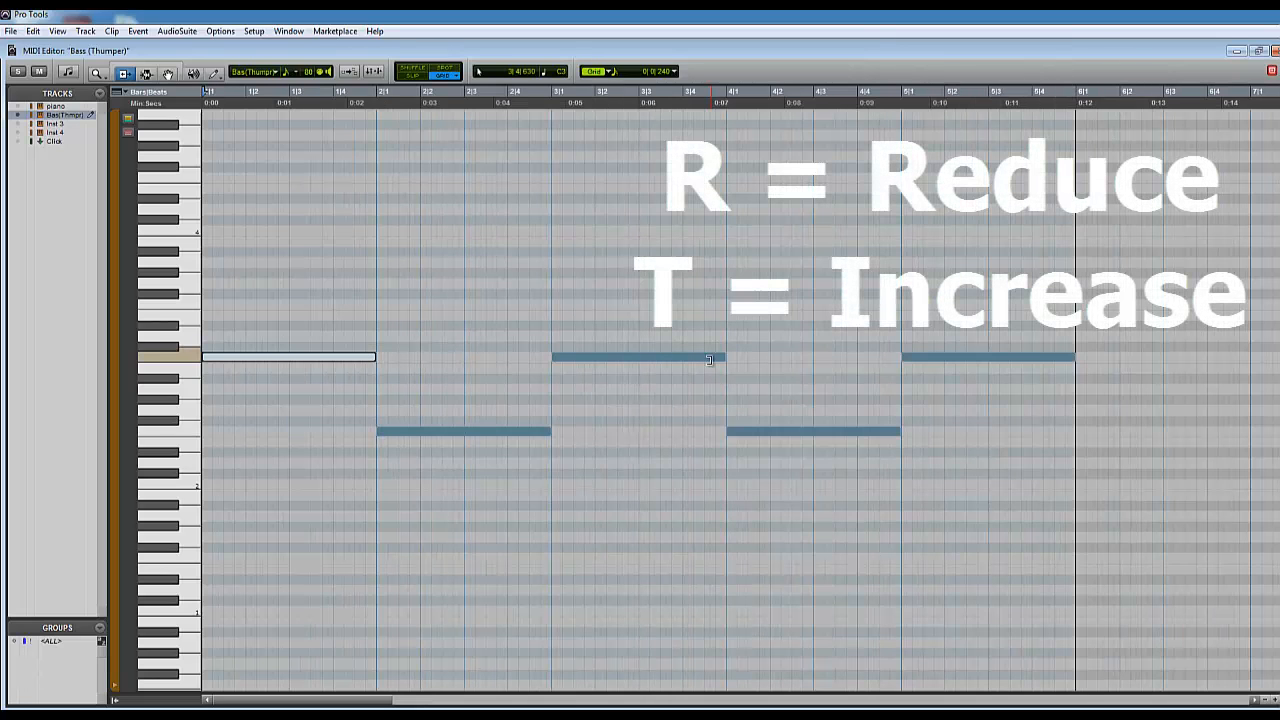
Step: Examine the bass notes at different horizontal zoom levels, from a single bar to the whole timeline
key("t")
key("t")
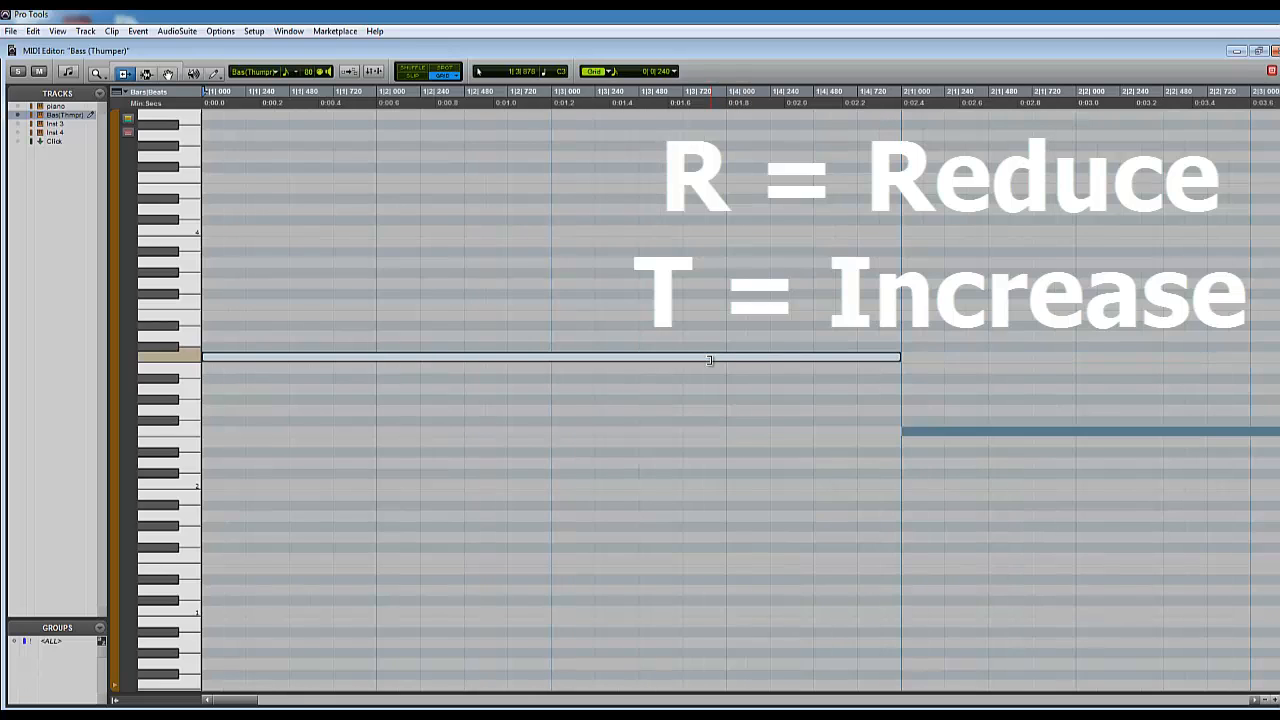
key("t")
key("r")
key("r")
key("r")
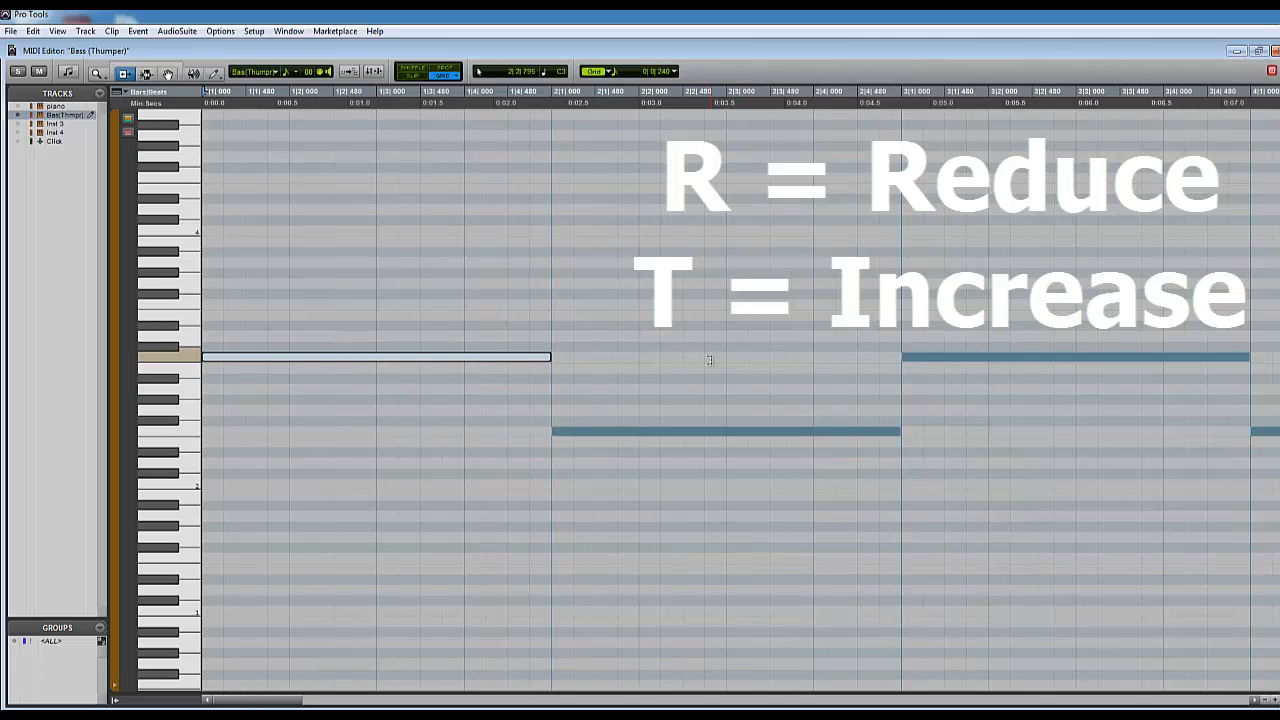
key("r")
key("r")
key("r")
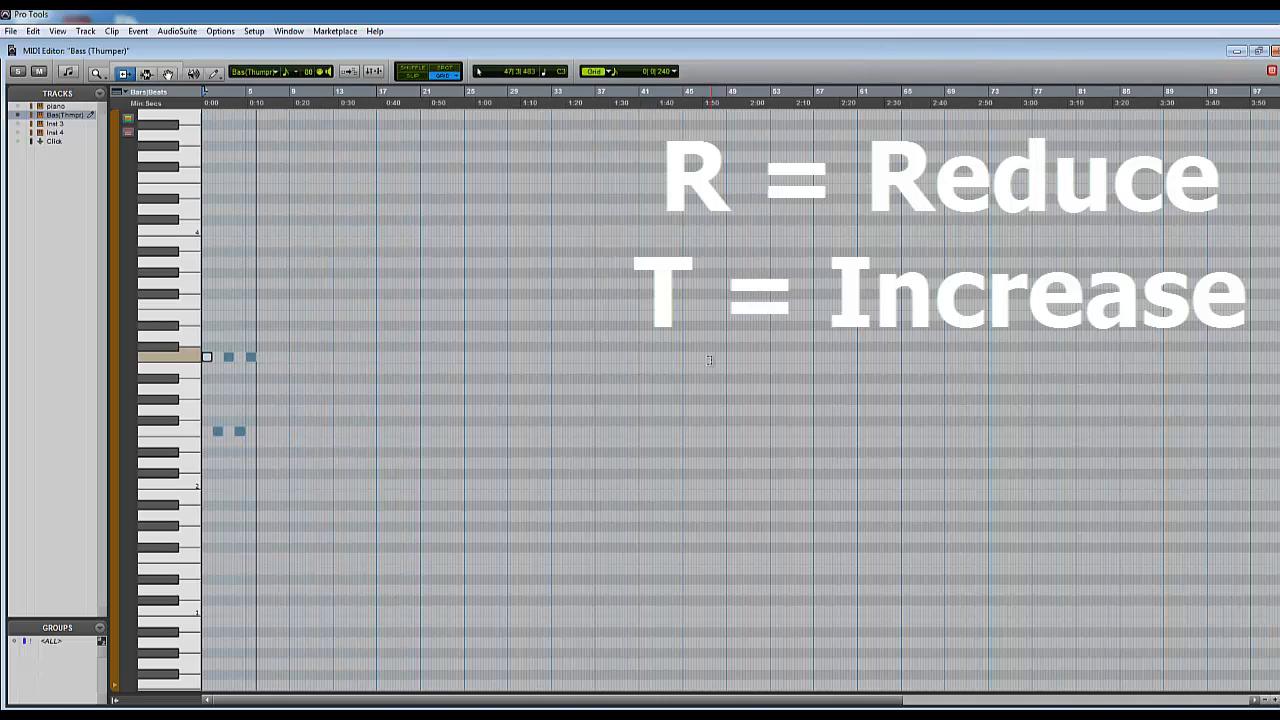
key("t")
key("t")
key("t")
key("t")
key("t")
key("r")
key("r")
key("r")
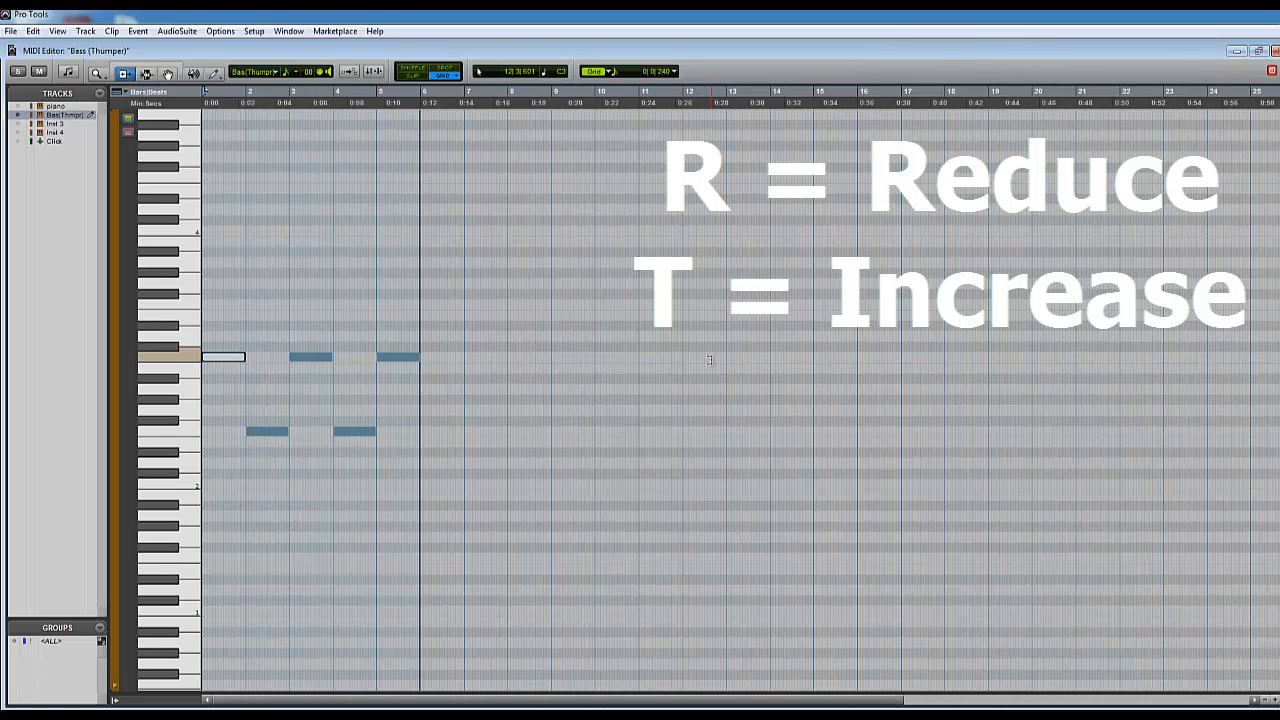
key("t")
key("t")
key("t")
key("t")
key("r")
key("r")
key("r")
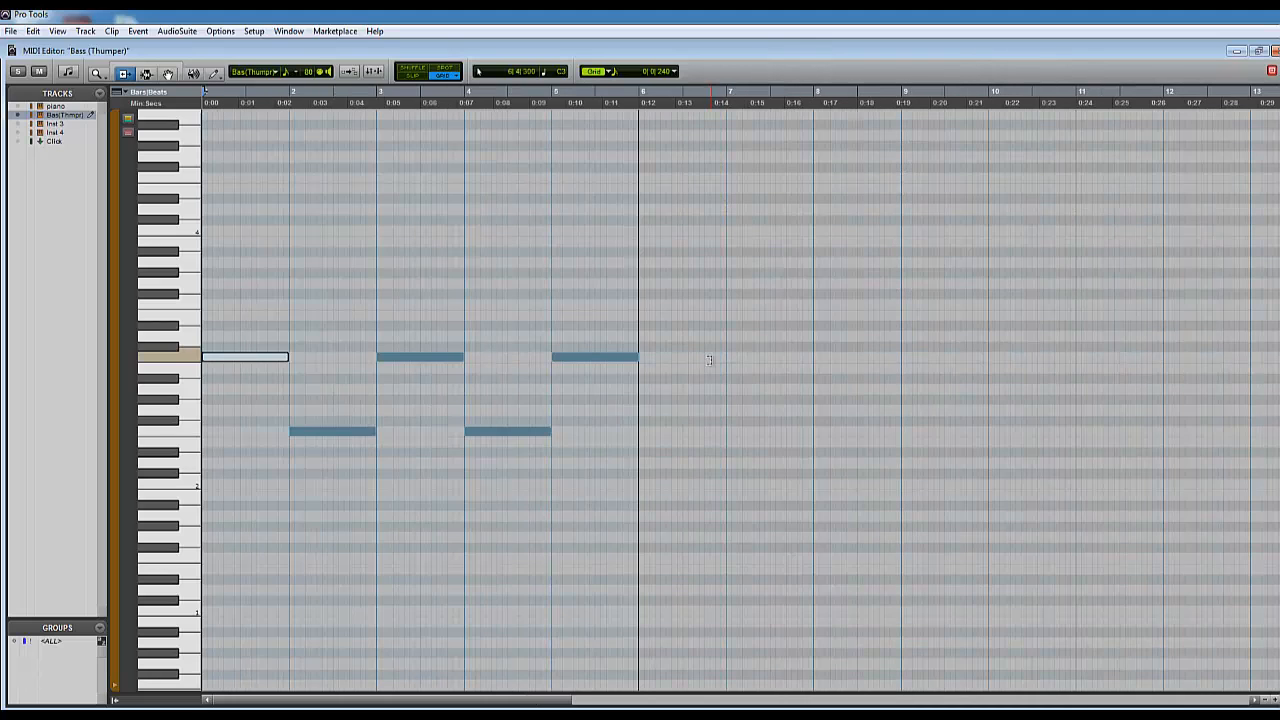
key("r")
key("t")
key("t")
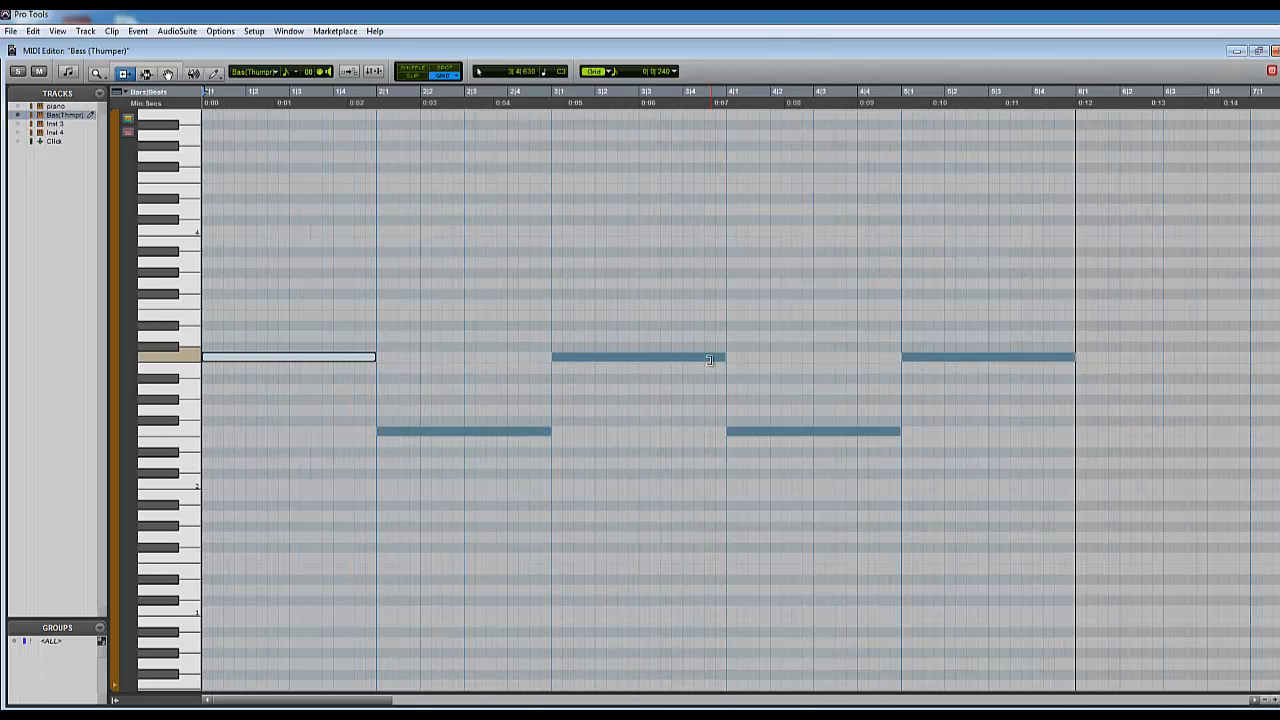
Step: Magnify the first C3 note with the Zoomer tool, and zoom back out to view all five bass notes
left_click(96, 74)
left_click(337, 362)
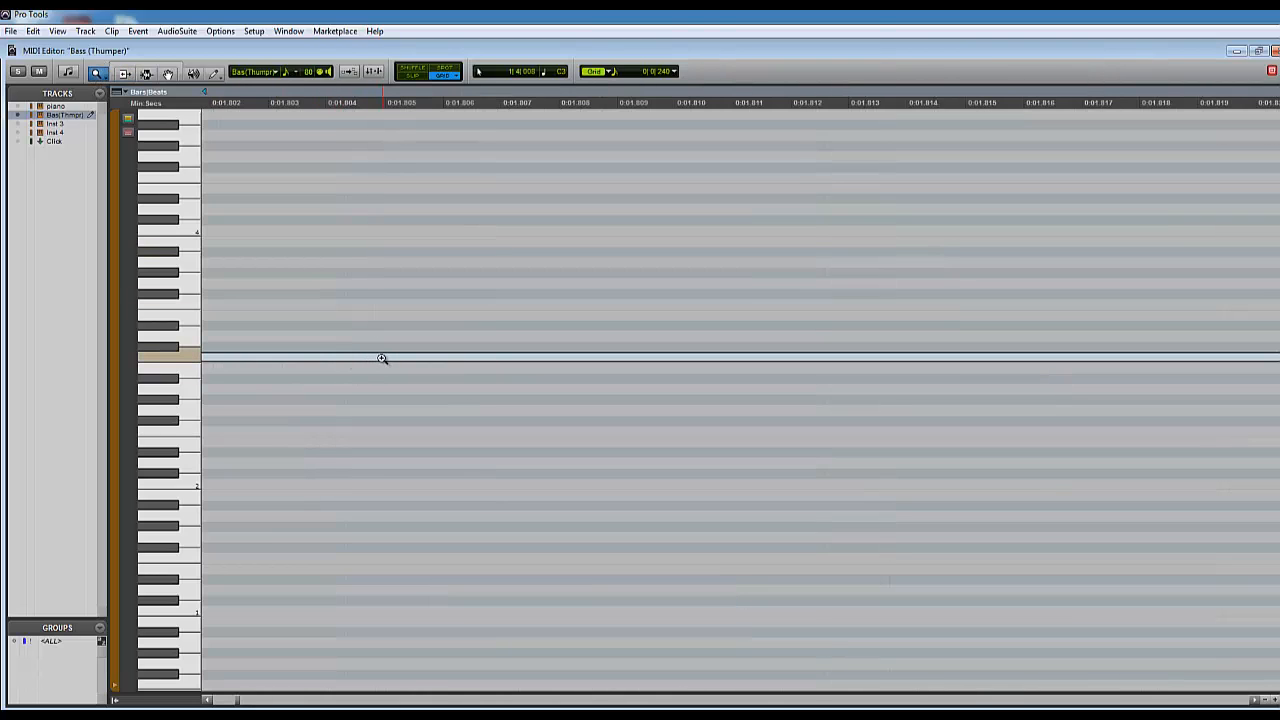
key("r")
key("r")
key("r")
key("r")
key("r")
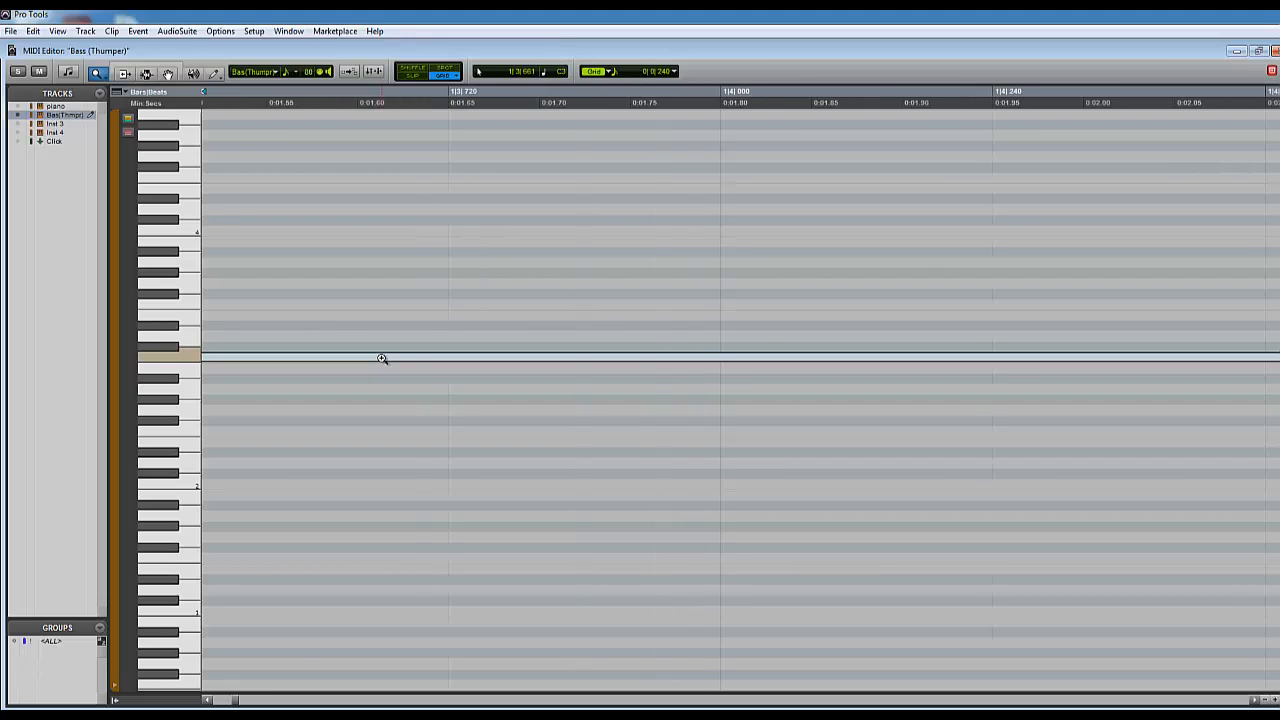
key("r")
key("r")
key("r")
key("r")
key("r")
key("r")
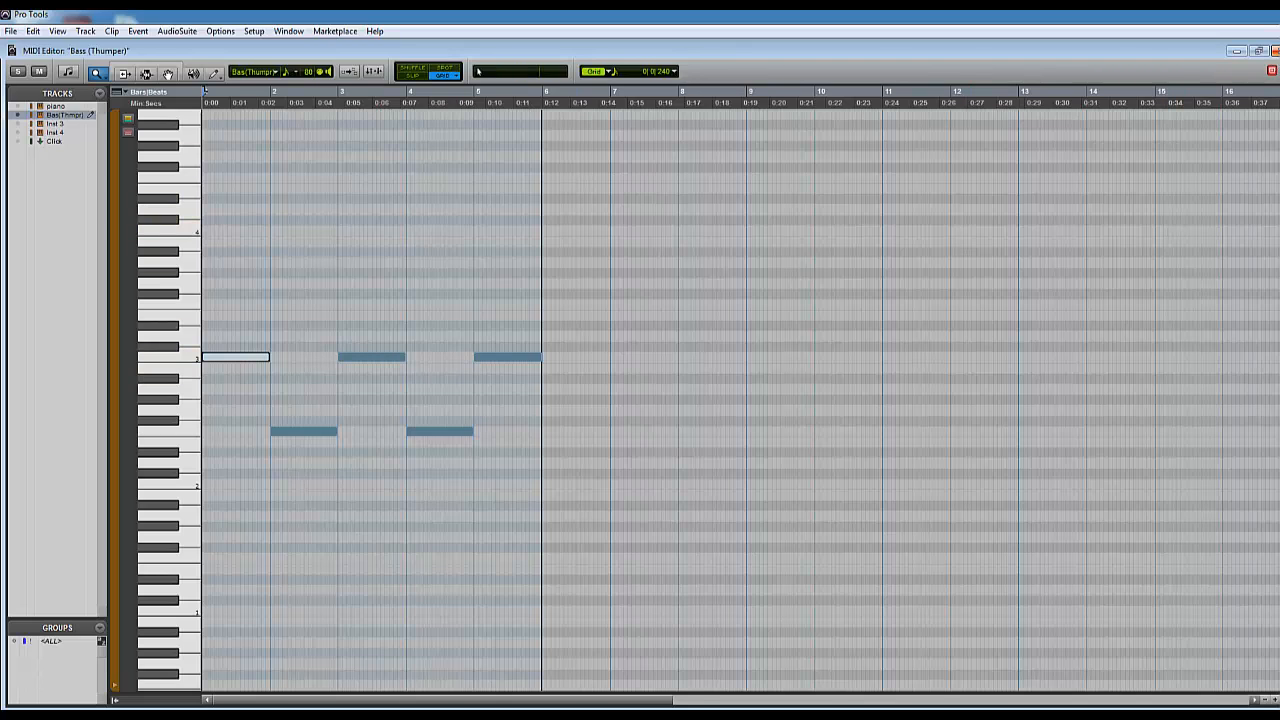
Step: Close the MIDI Editor, switch to the Mix window and open the bass track's Xpand2 instrument
left_click(1276, 51)
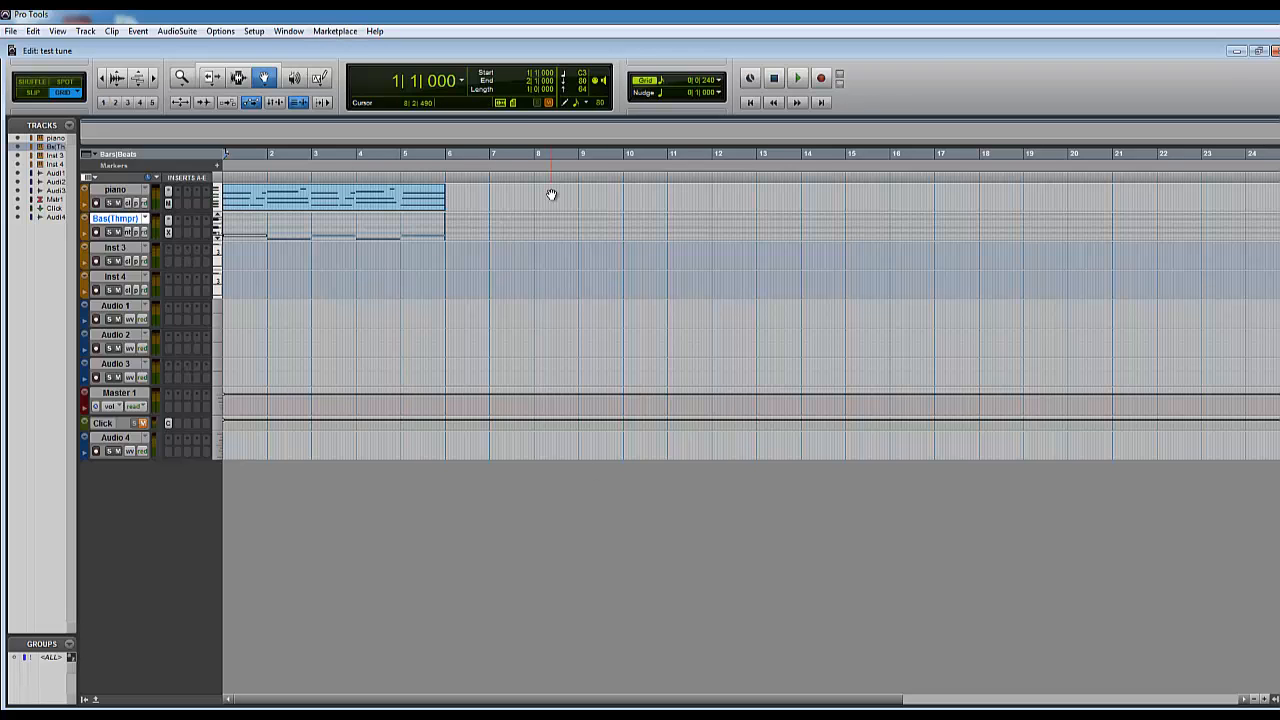
key("ctrl+equal")
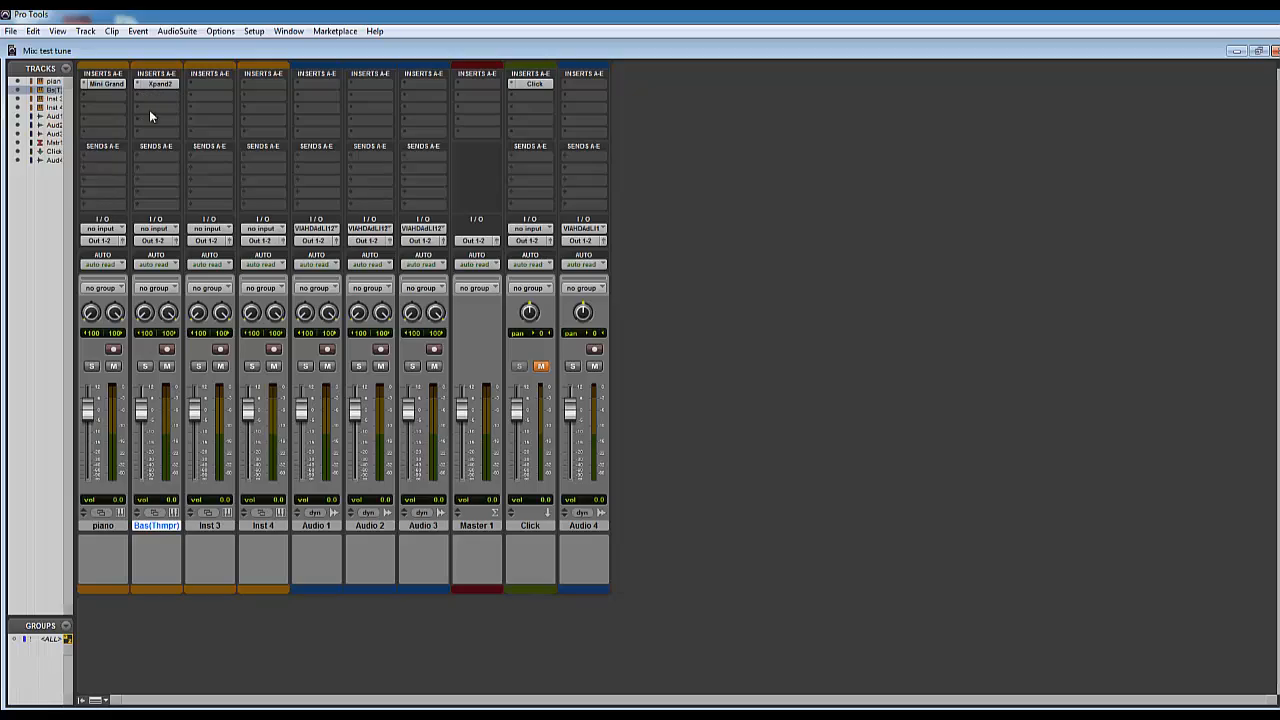
left_click(160, 86)
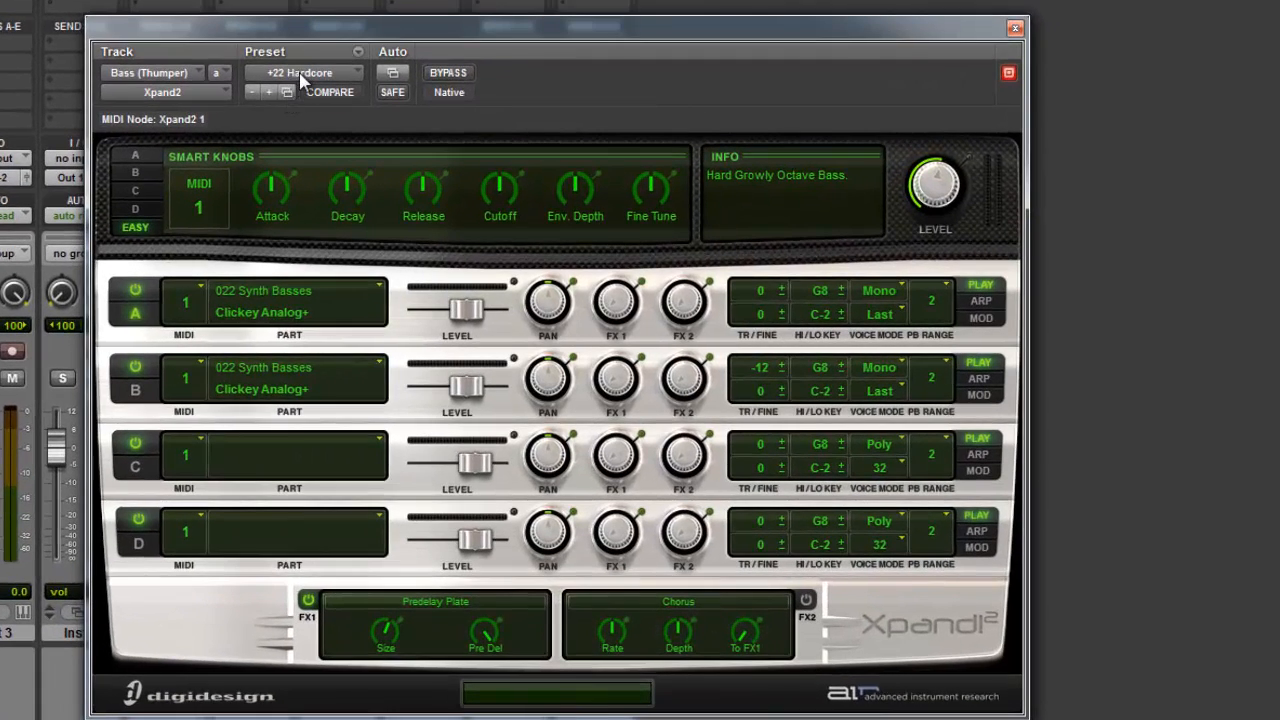
left_click(302, 74)
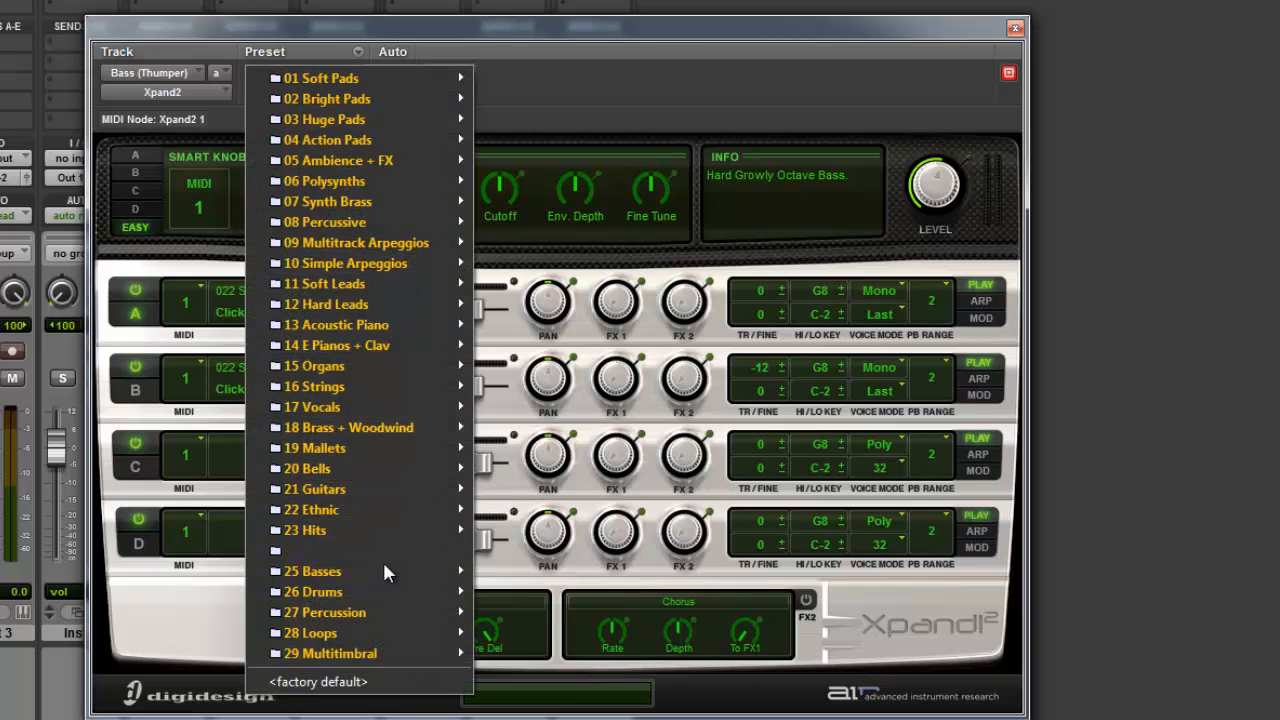
mouse_move(413, 554)
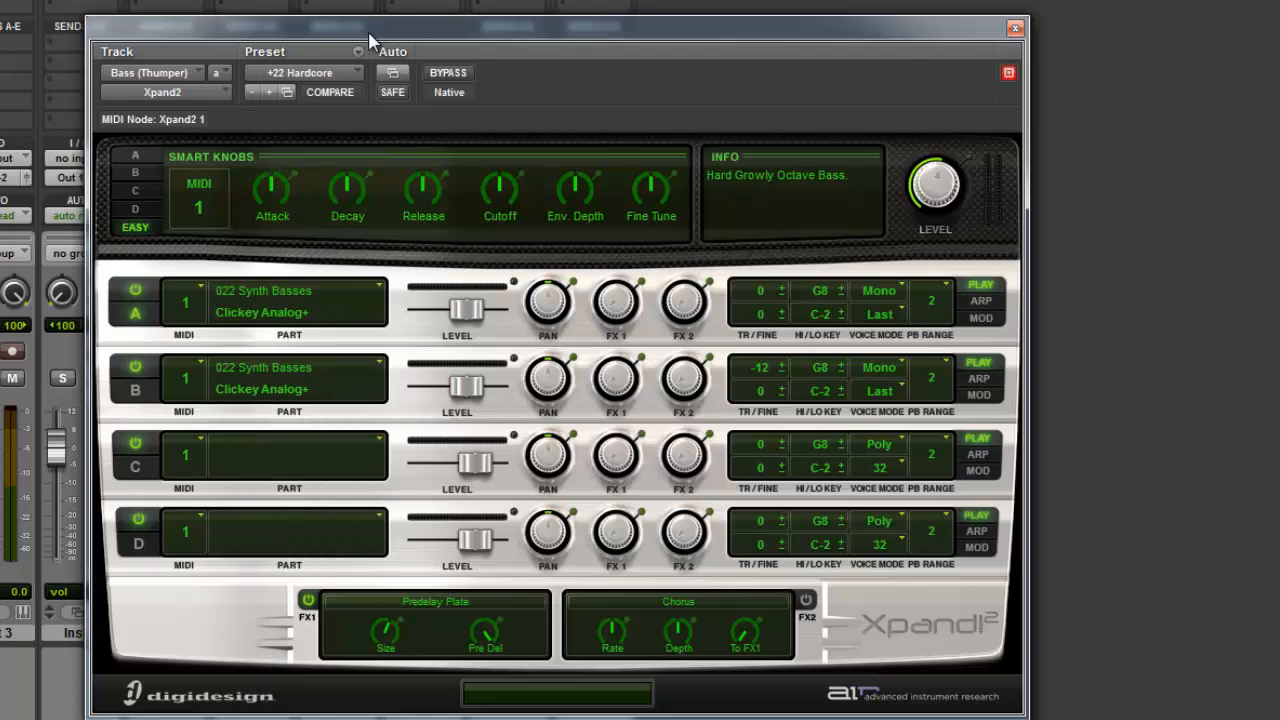
left_click(372, 40)
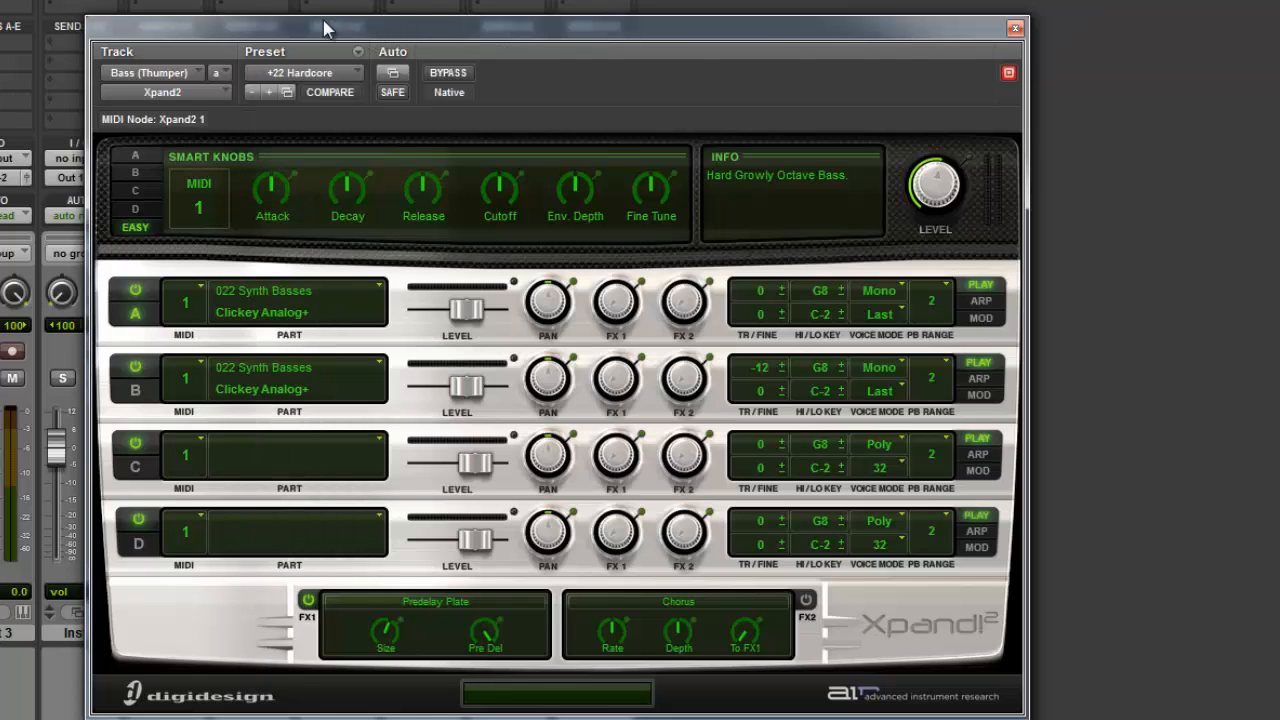
Step: Browse the 24 Synth Basses patches and audition +01 Attack Thumper, +02 Dirty Dog and +03 Tense Takedown, returning to +01 Attack Thumper
left_click(288, 93)
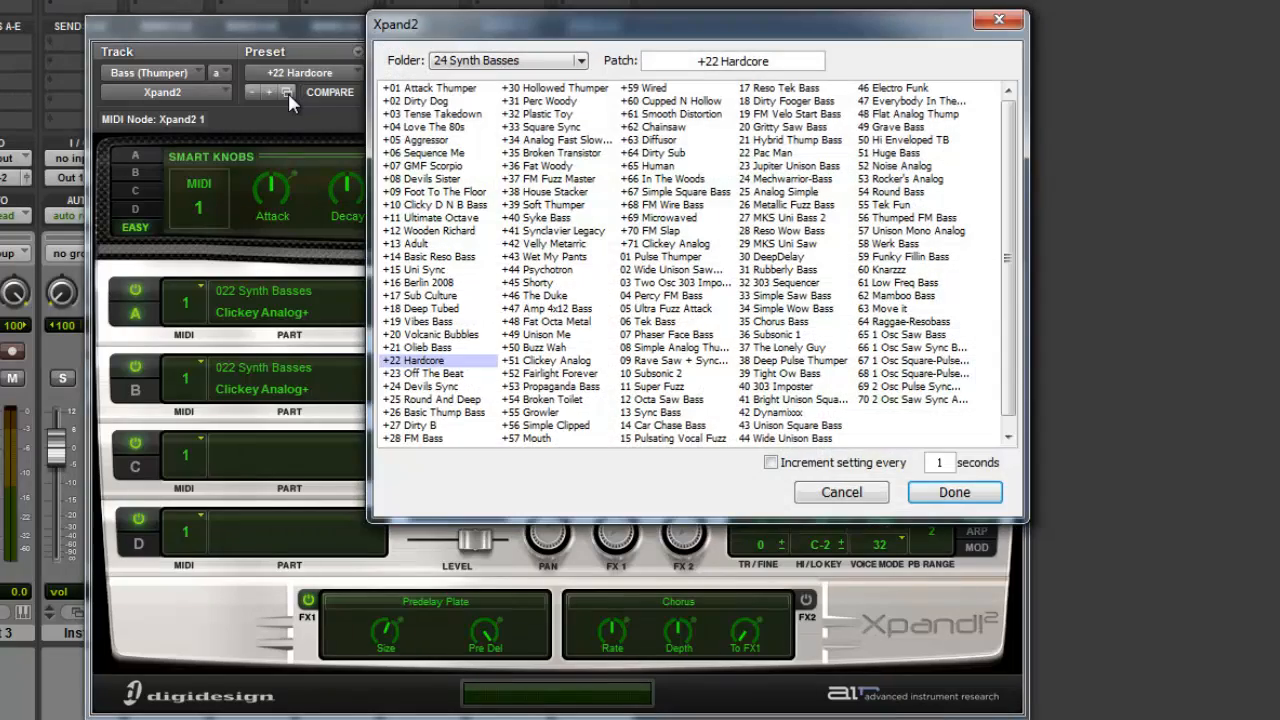
left_click_drag(612, 33, 427, 23)
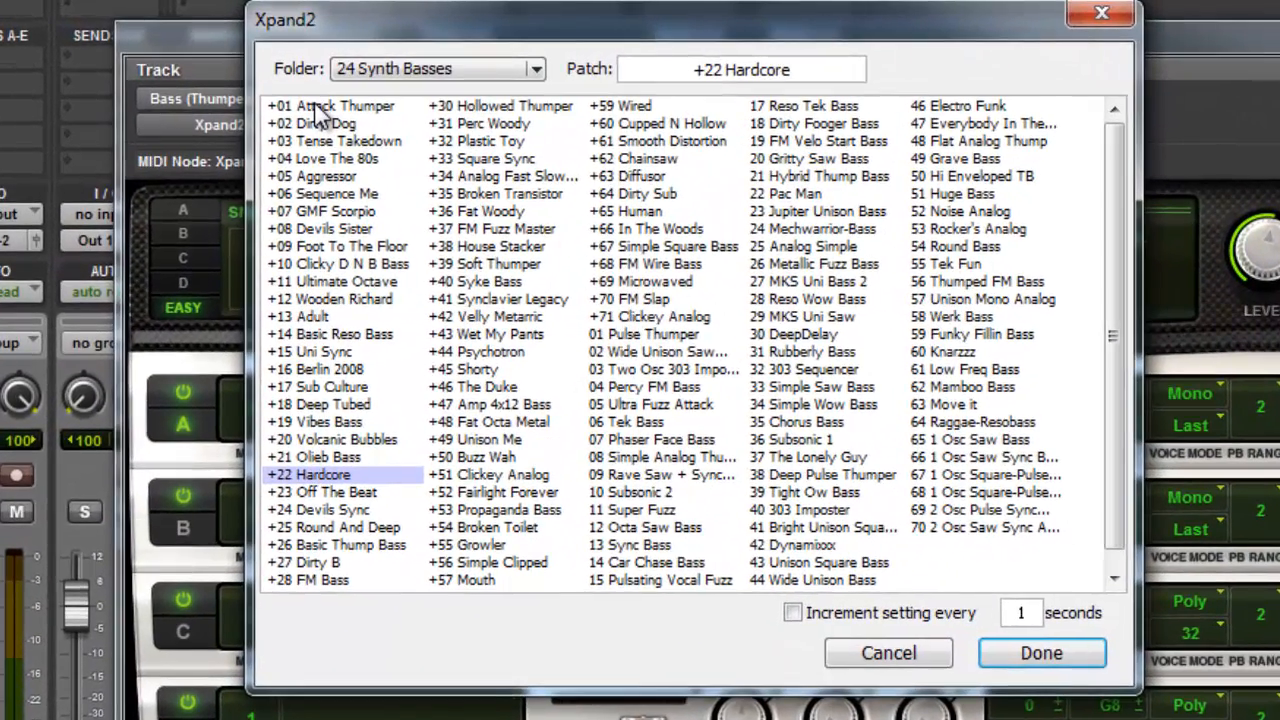
left_click(316, 106)
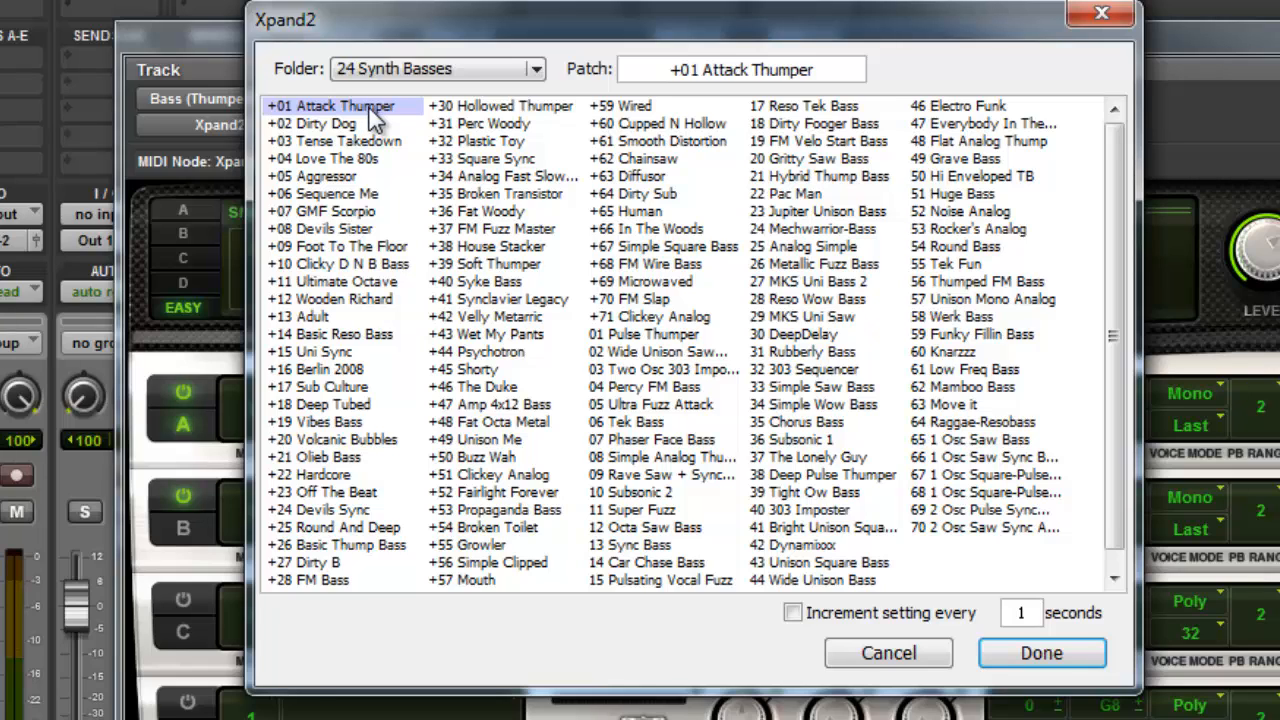
left_click(338, 125)
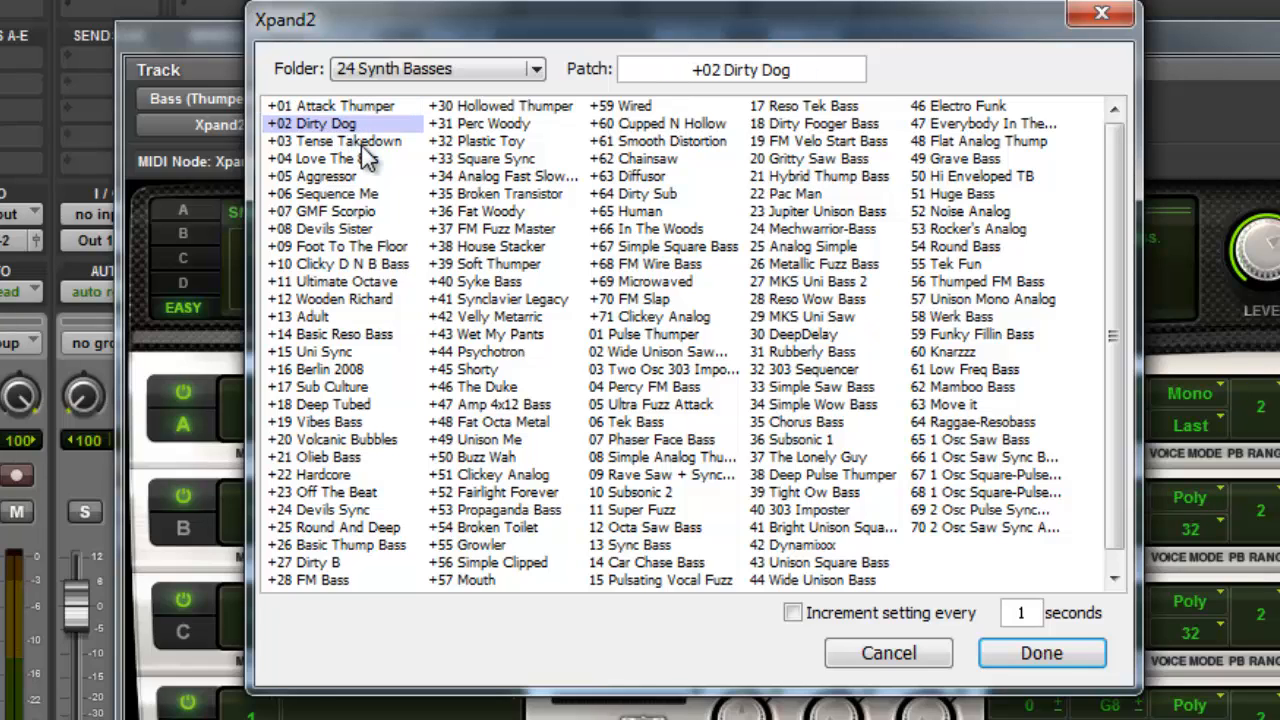
left_click(366, 145)
left_click(348, 107)
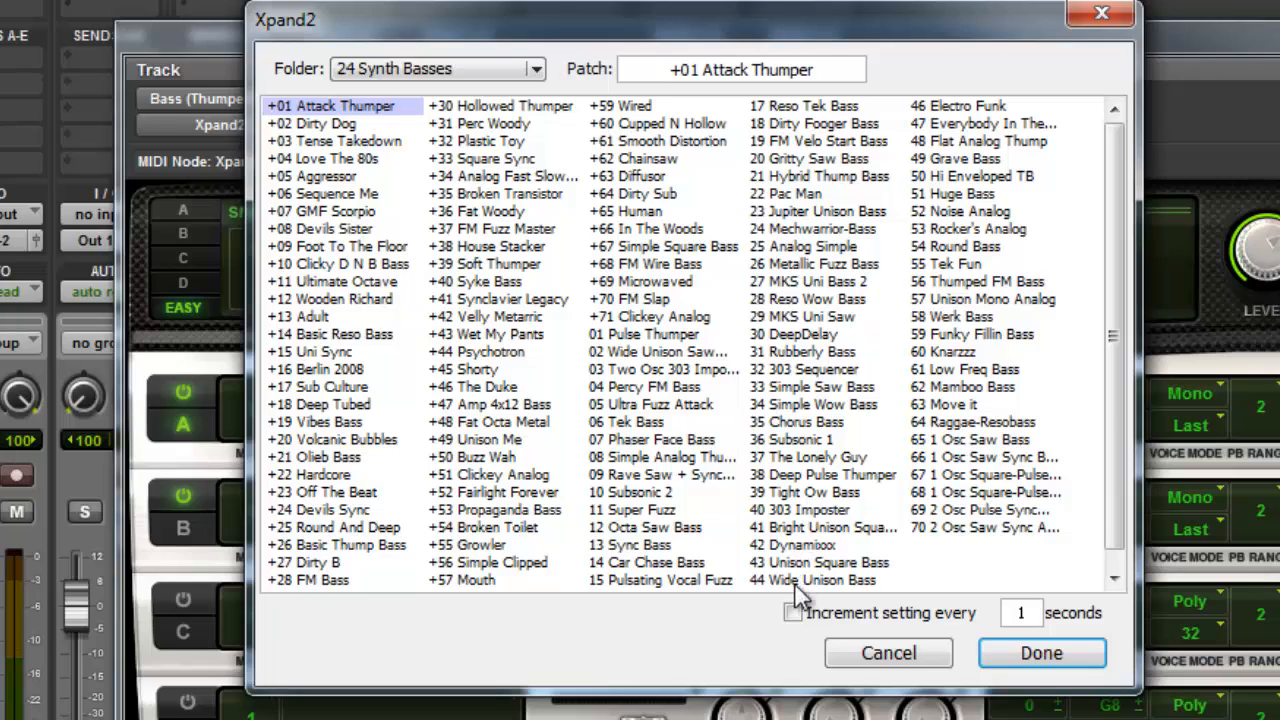
Step: Audition the synth bass patches automatically with an increment of 2 seconds, and cancel the patch selection
double_click(1020, 616)
type("2")
left_click(792, 614)
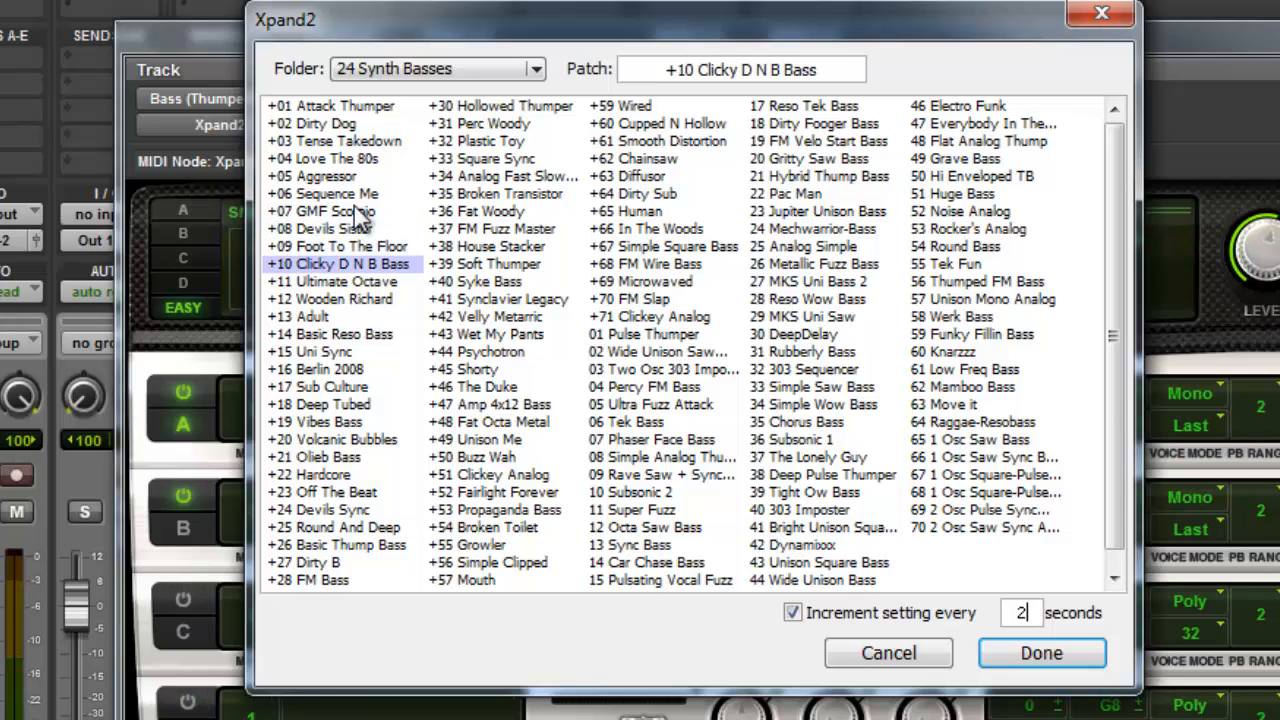
left_click(889, 653)
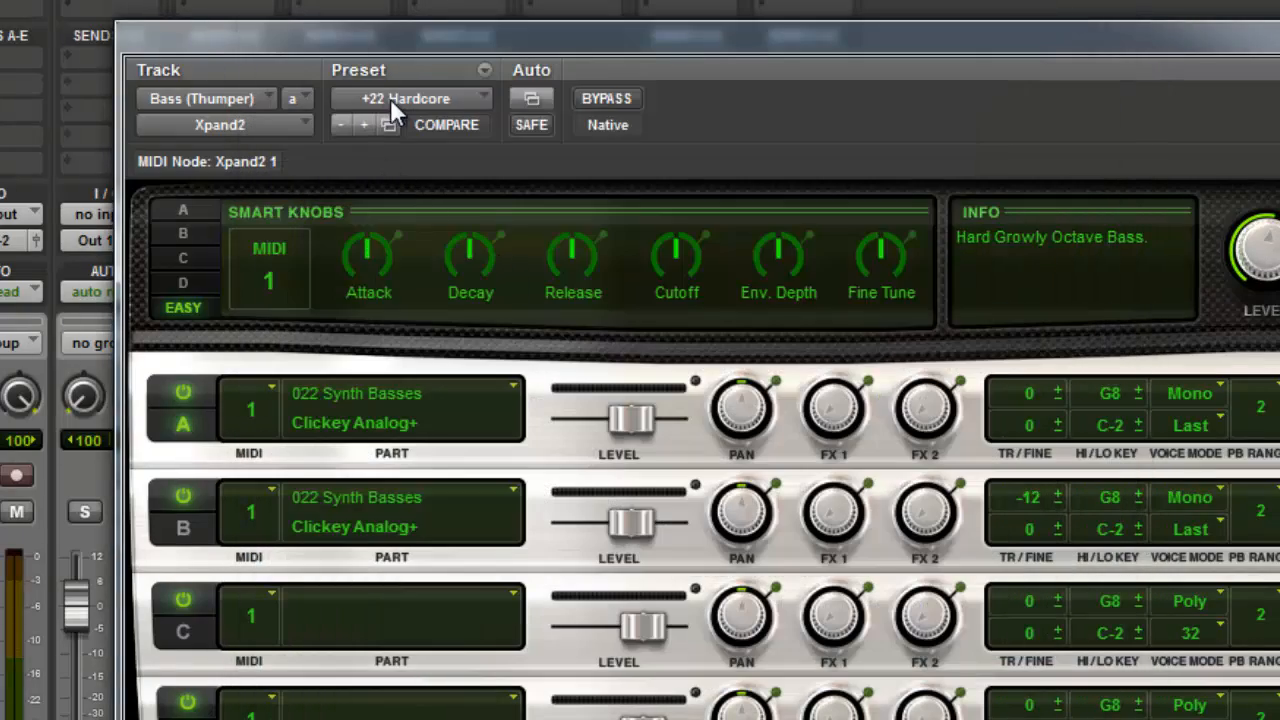
Step: Load the +09 Foot To The Floor patch from 24 Synth Basses, and return to the Edit window with the instrument closed
left_click(395, 126)
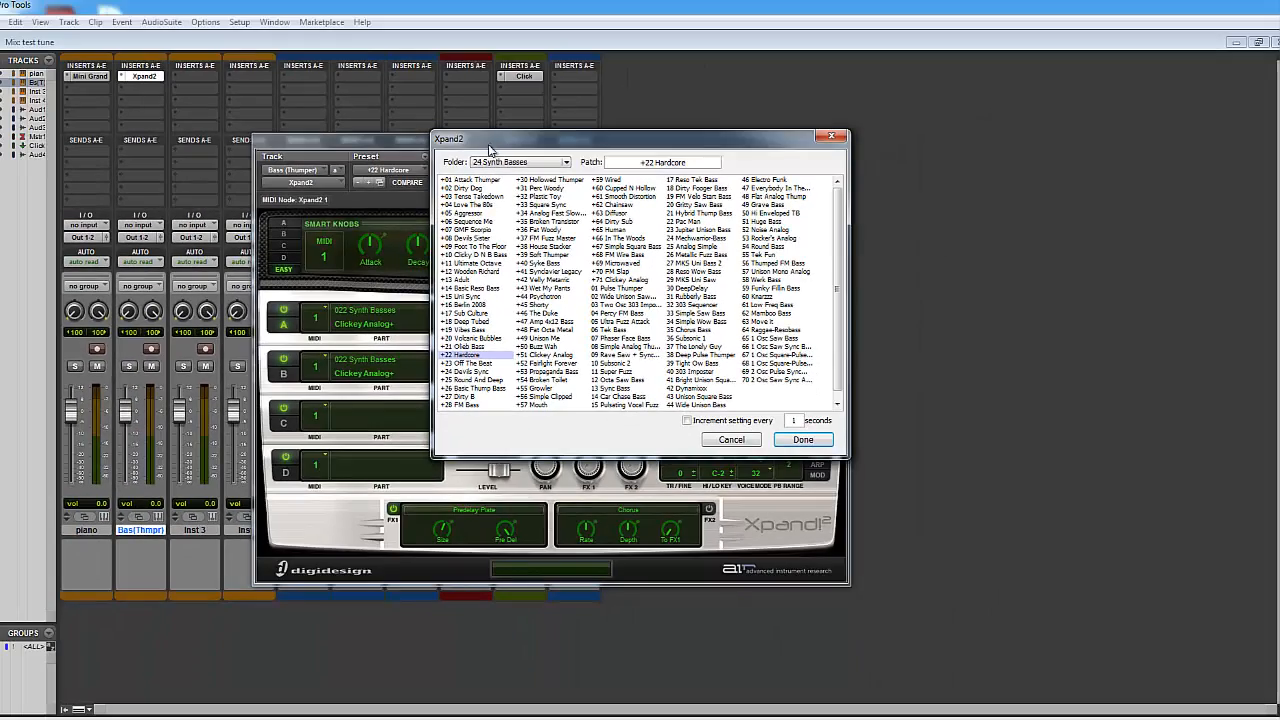
left_click_drag(492, 146, 406, 182)
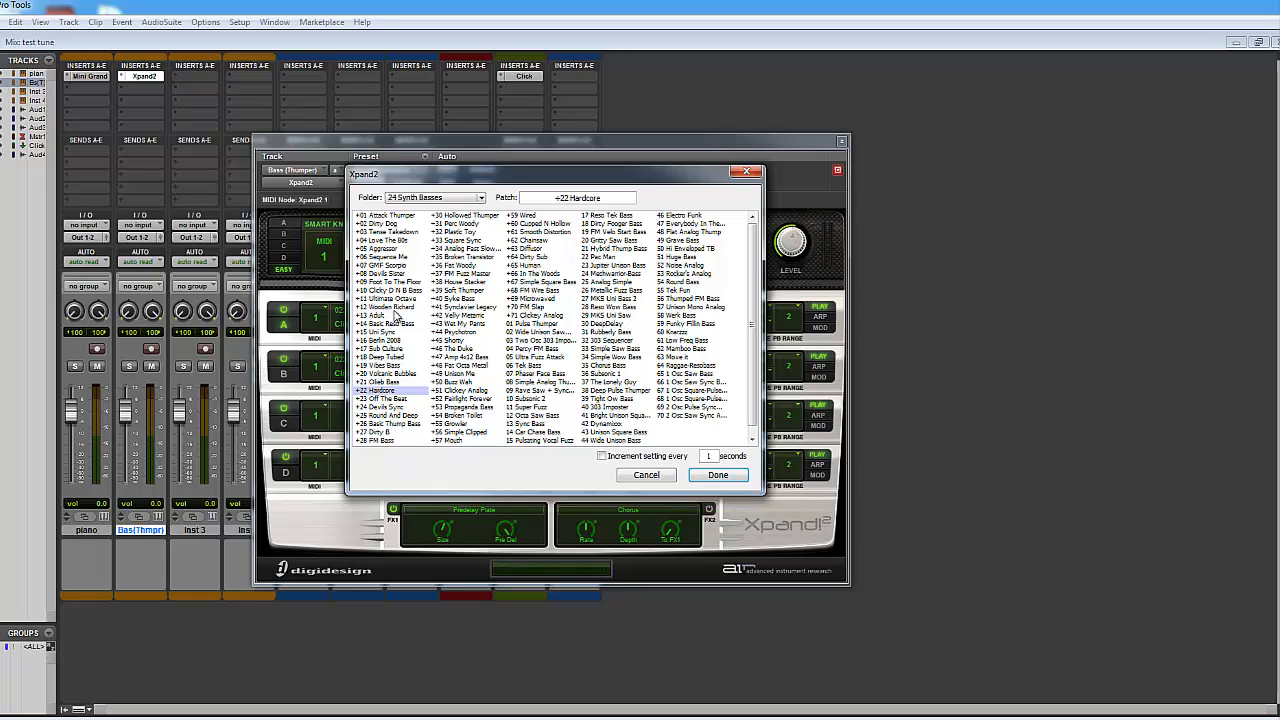
left_click(384, 283)
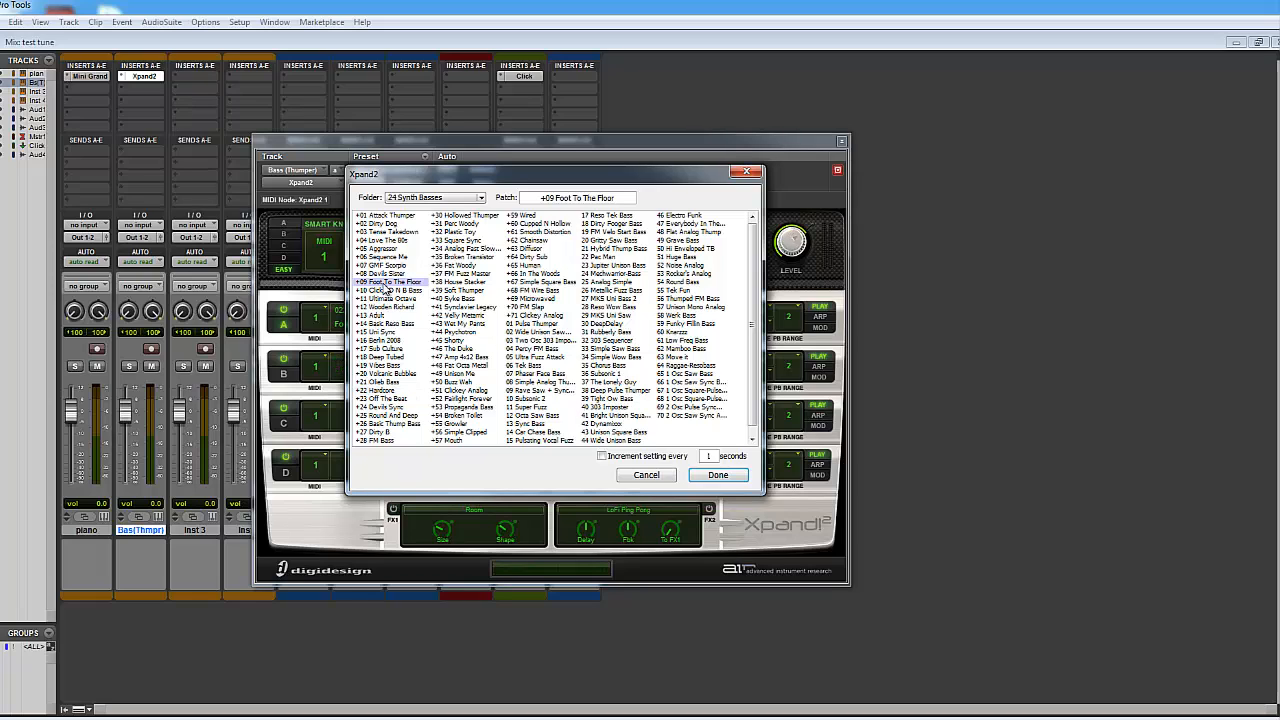
left_click(718, 476)
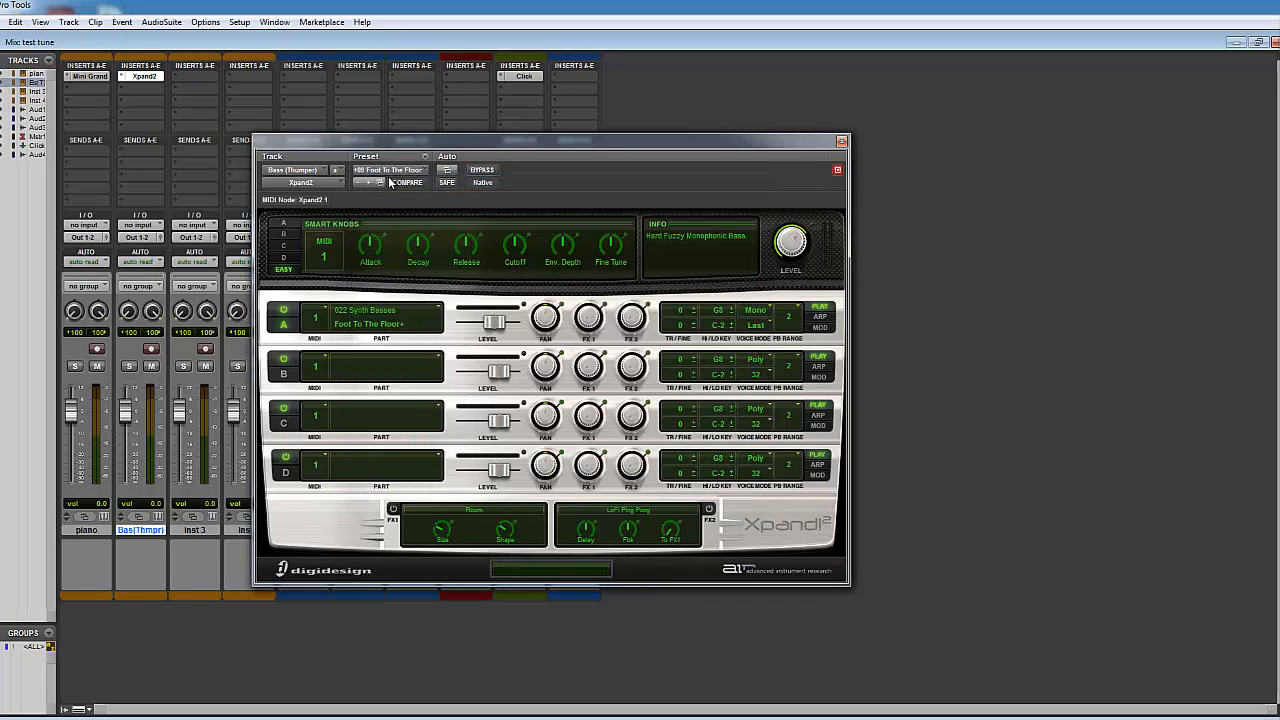
left_click(842, 143)
left_click(1238, 45)
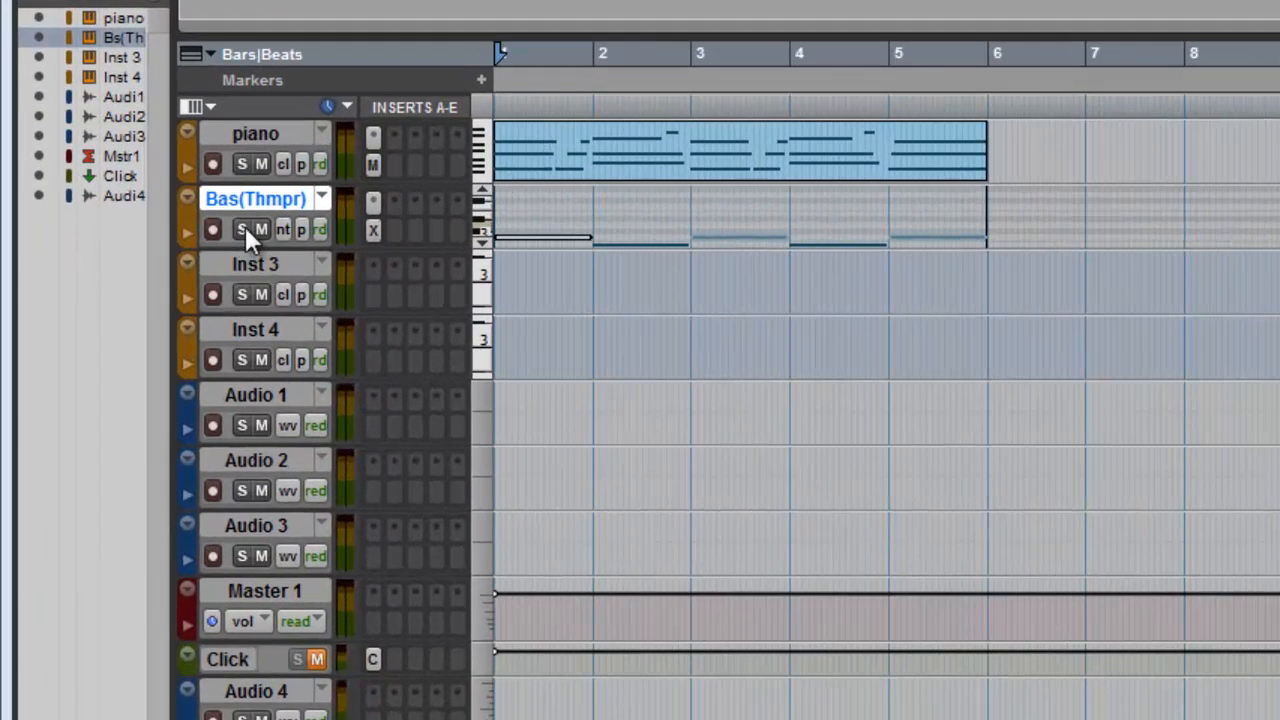
Step: Solo the Bass (Thumper) track and play it from bar 1 to just past the start of bar 6
left_click(245, 231)
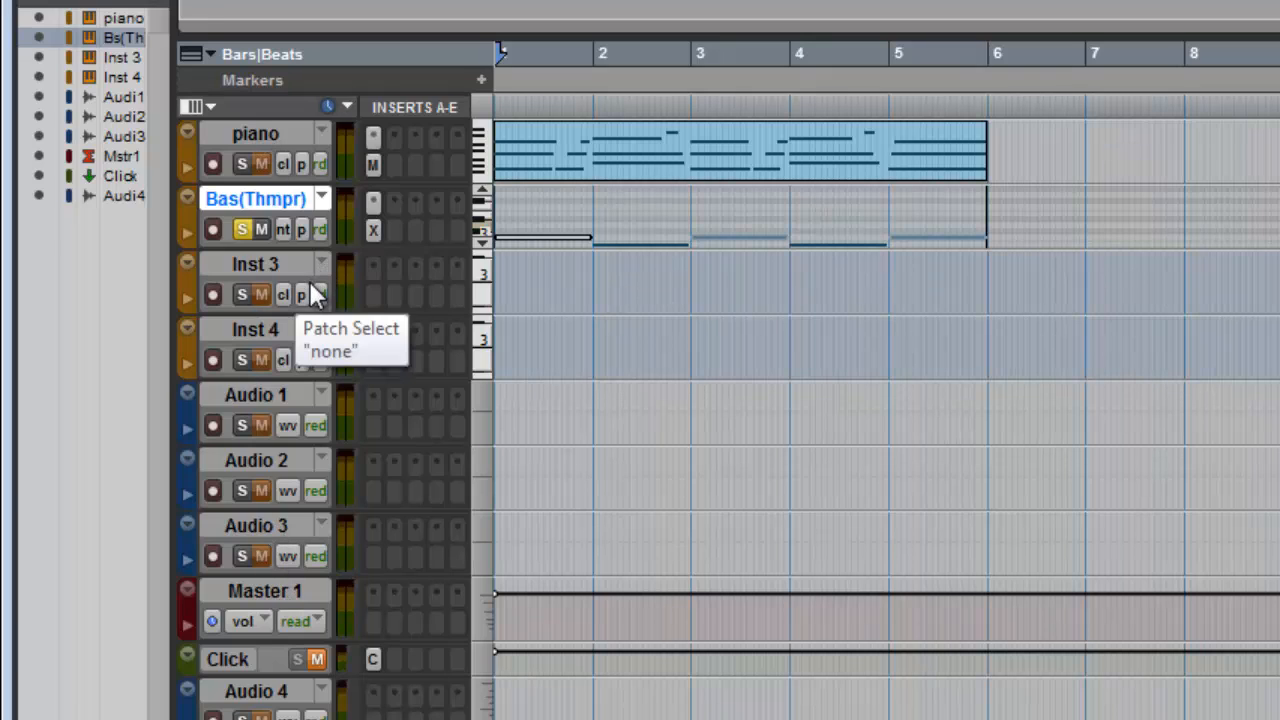
key("space")
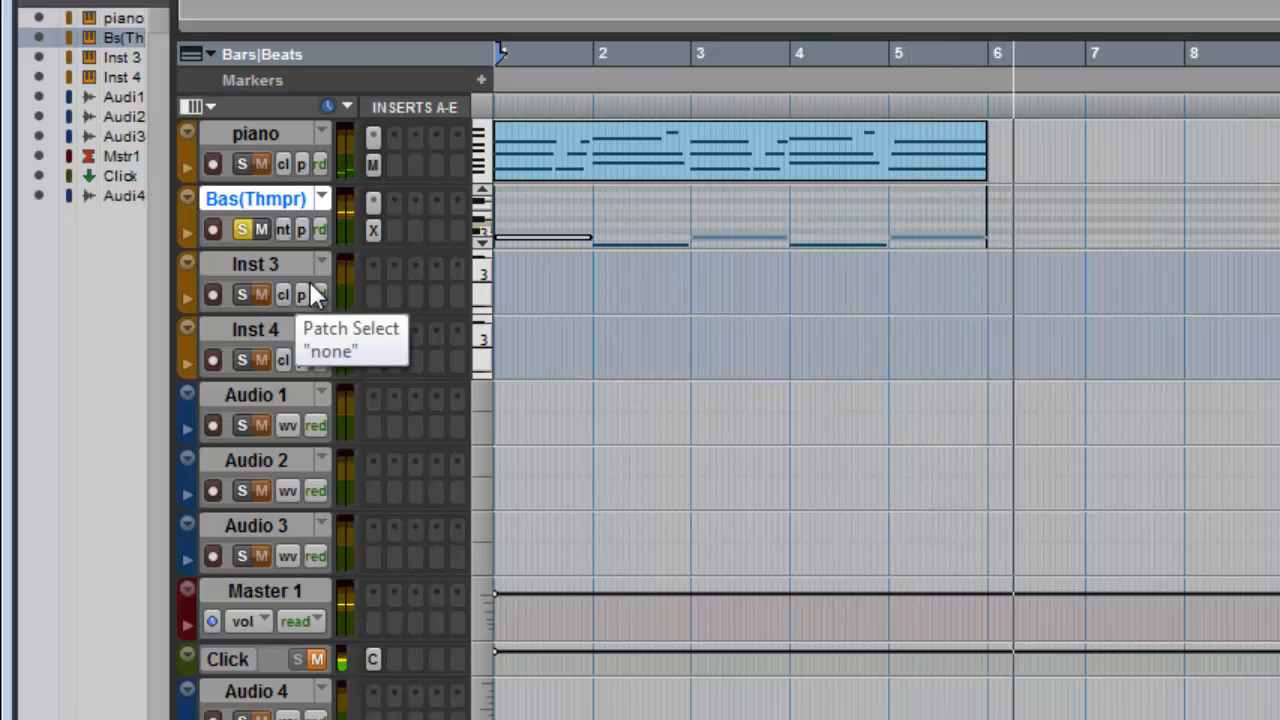
key("space")
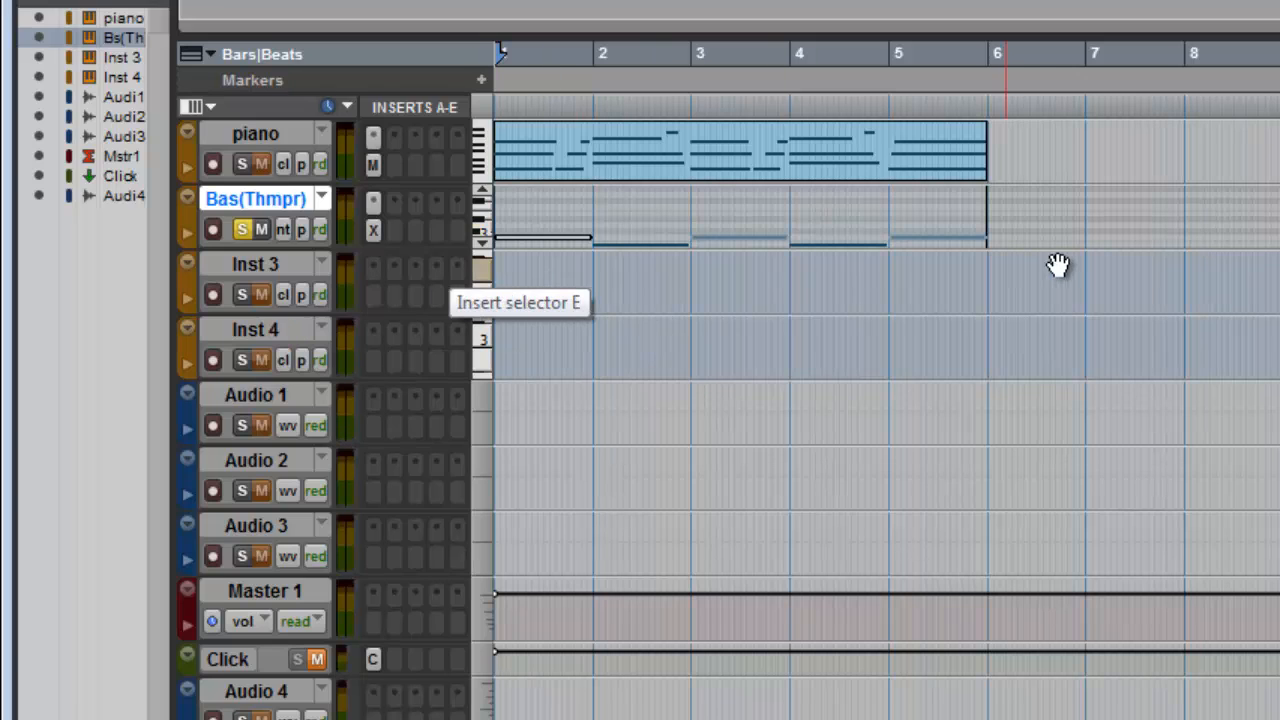
left_click(1034, 190)
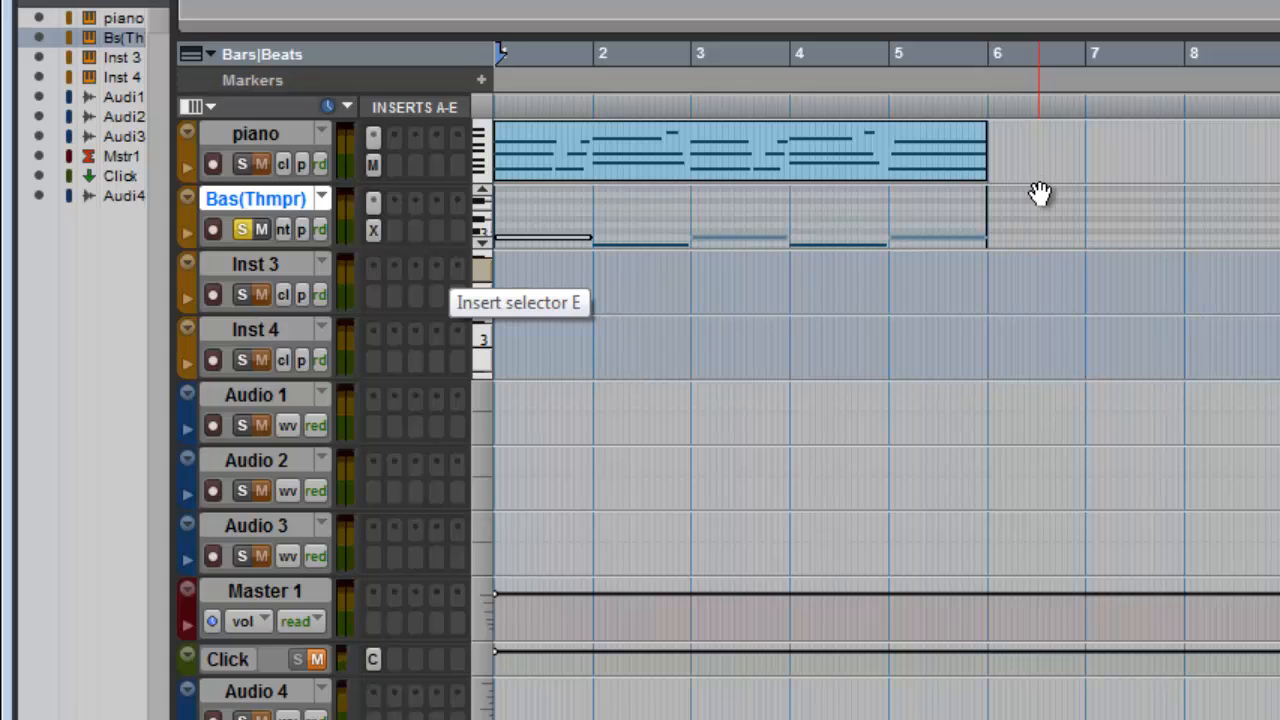